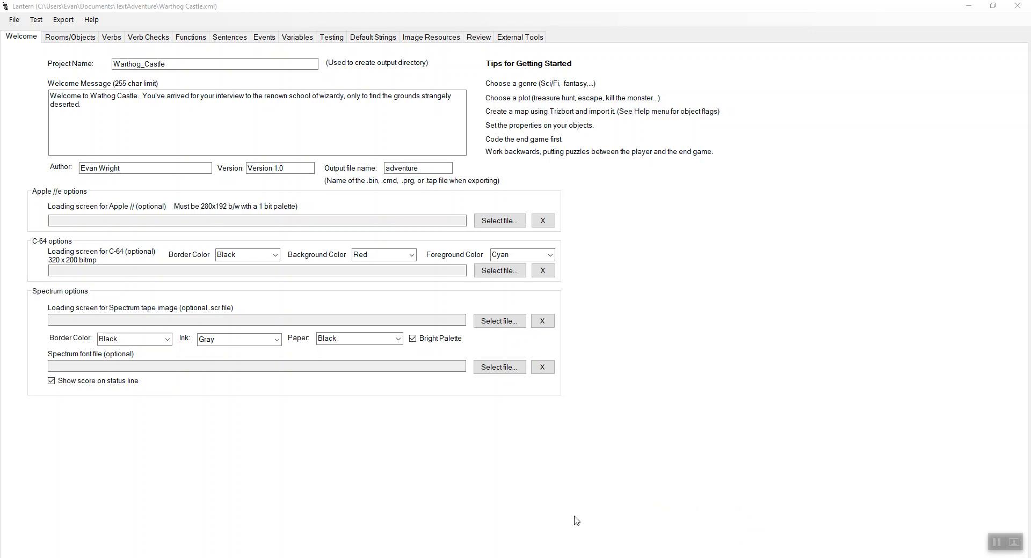
Switch to GIMP and create a new image 280 px wide and 192 px high.
mouse_move(408, 557)
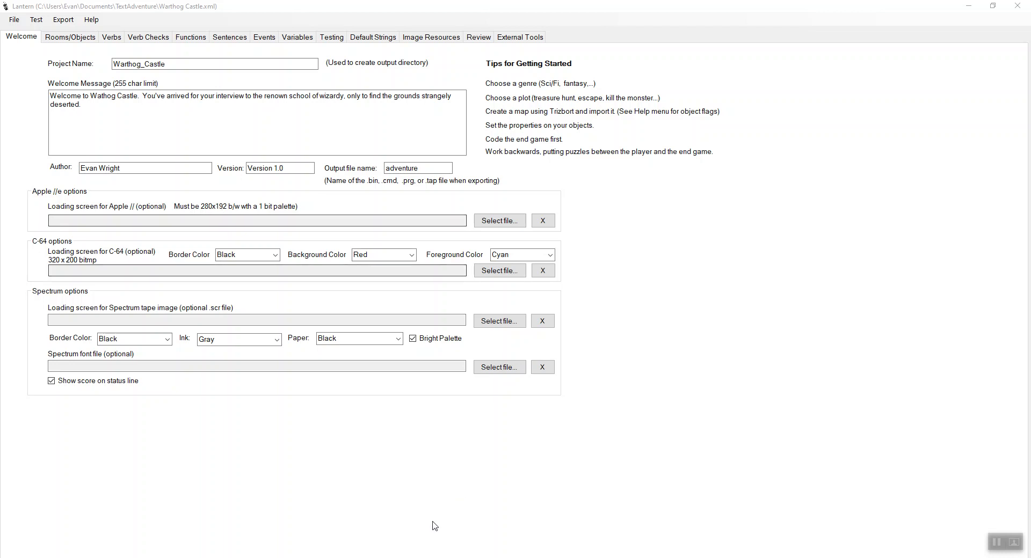
left_click(460, 557)
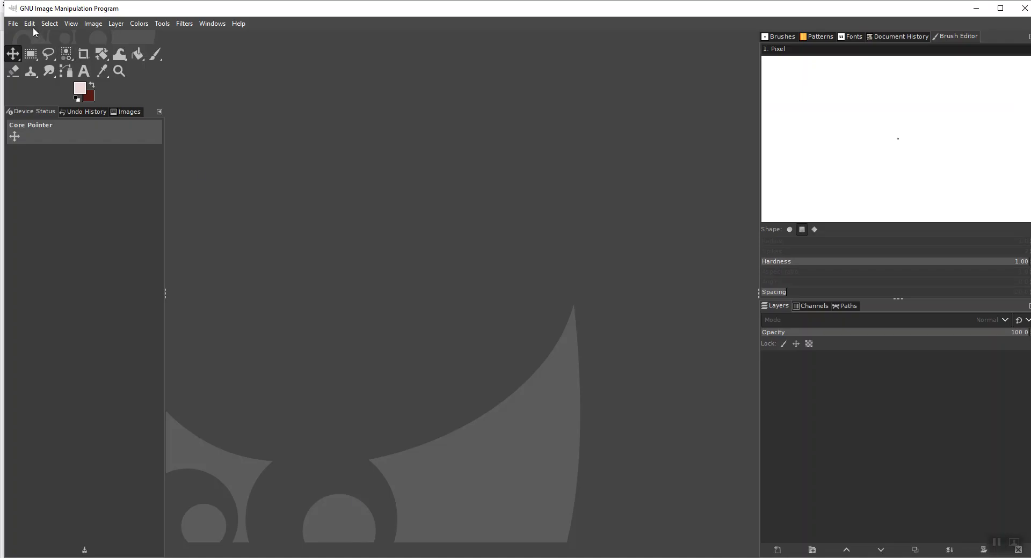
left_click(15, 24)
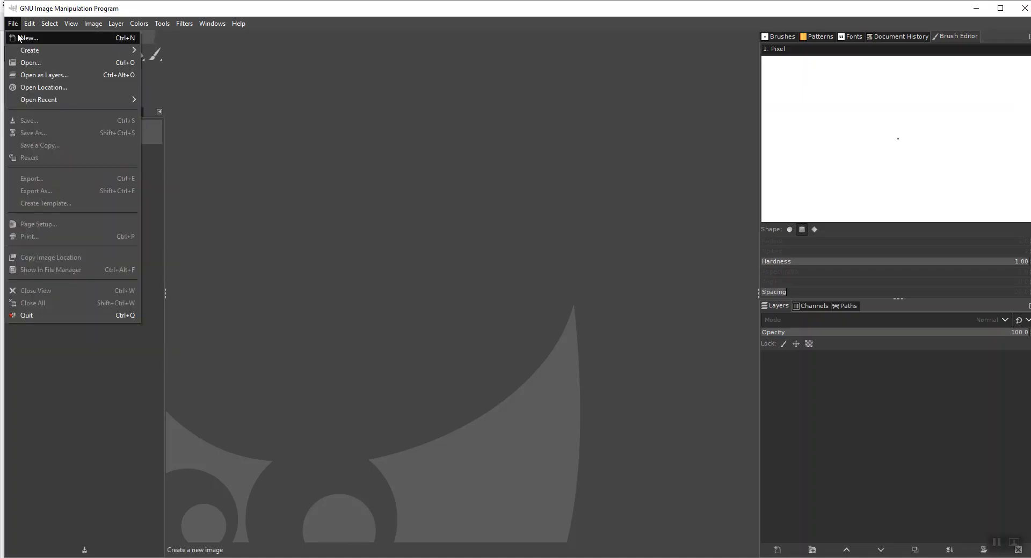
left_click(25, 36)
left_click_drag(368, 102, 297, 104)
type("280")
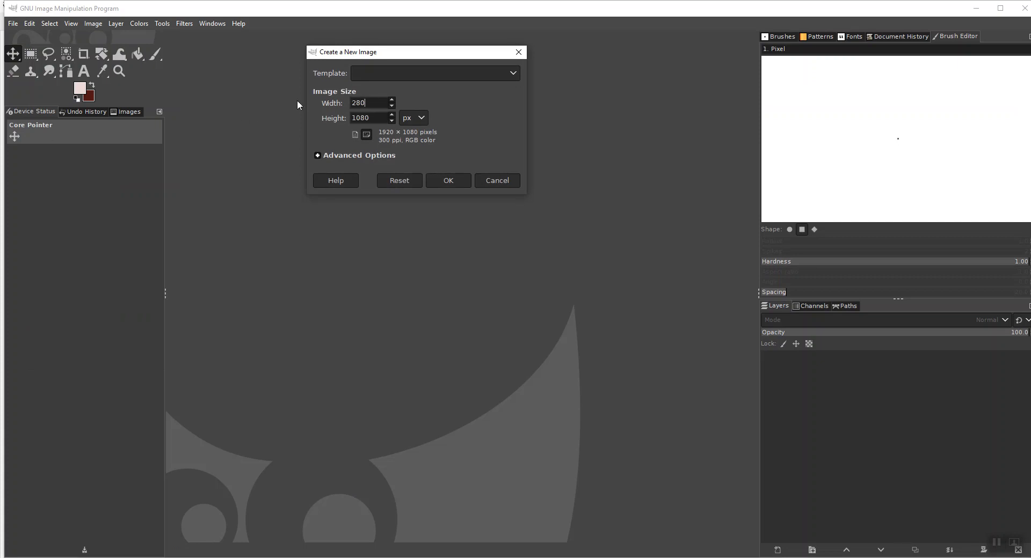
key("Tab")
type("192")
left_click(453, 183)
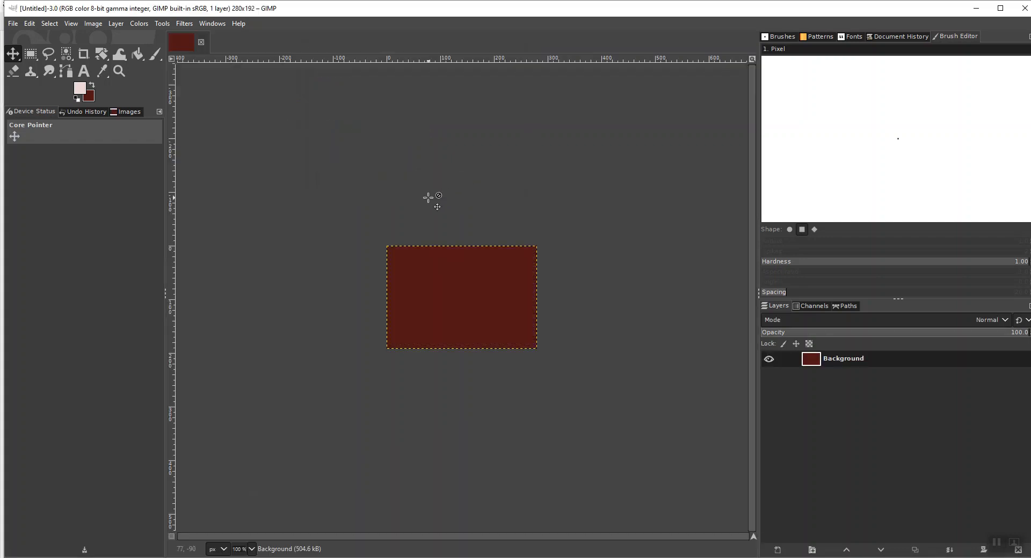
Bucket-fill the whole canvas with the light pink foreground color ead5d5.
left_click(138, 56)
left_click(79, 87)
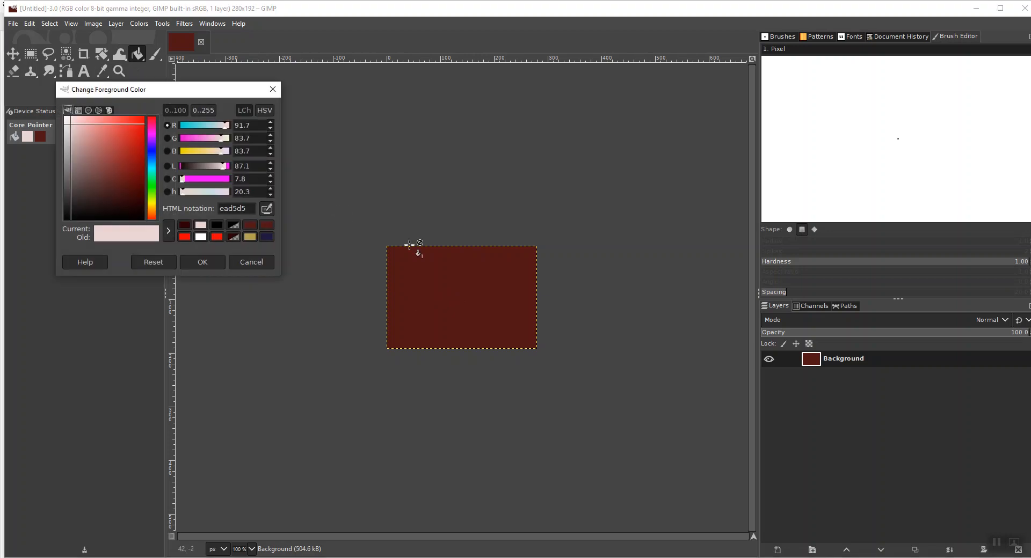
left_click(236, 260)
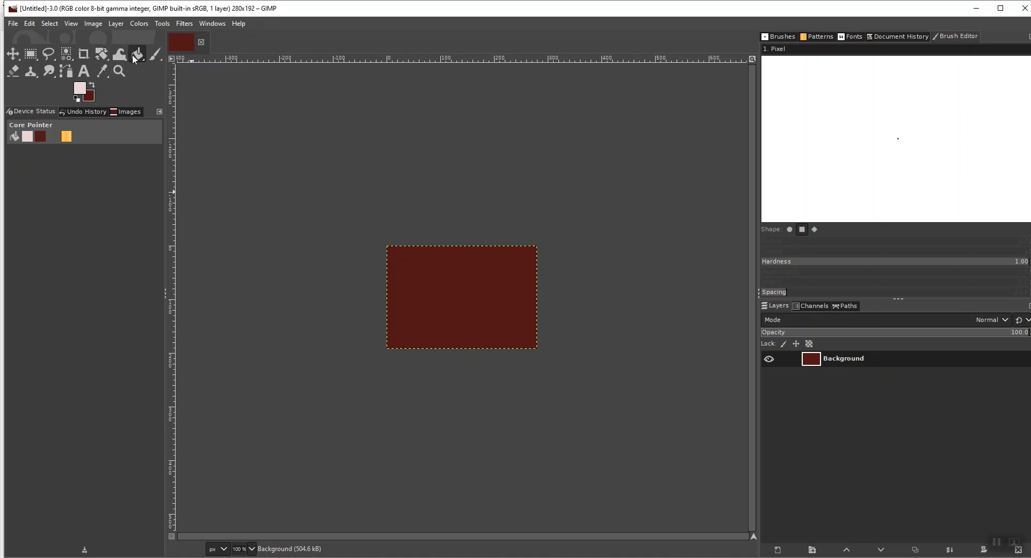
left_click(414, 262)
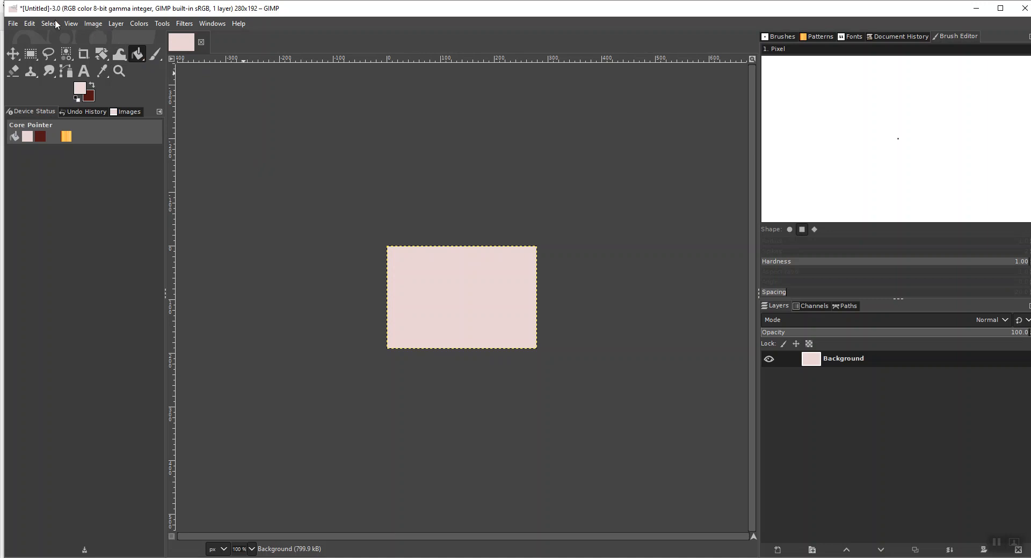
Open Hogwarts.jpg from the TextAdventure folder in Documents as a new layer.
left_click(16, 25)
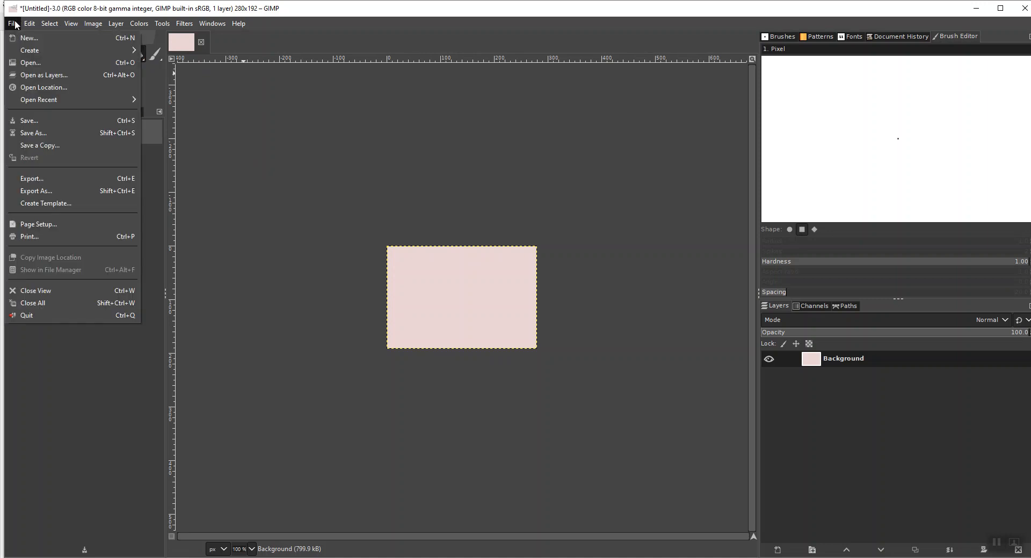
left_click(51, 71)
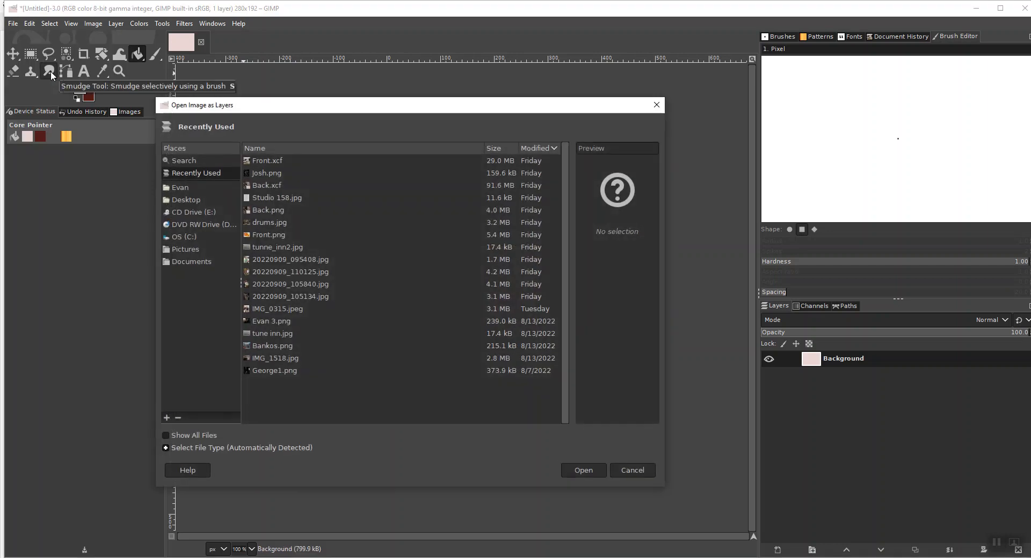
left_click(208, 258)
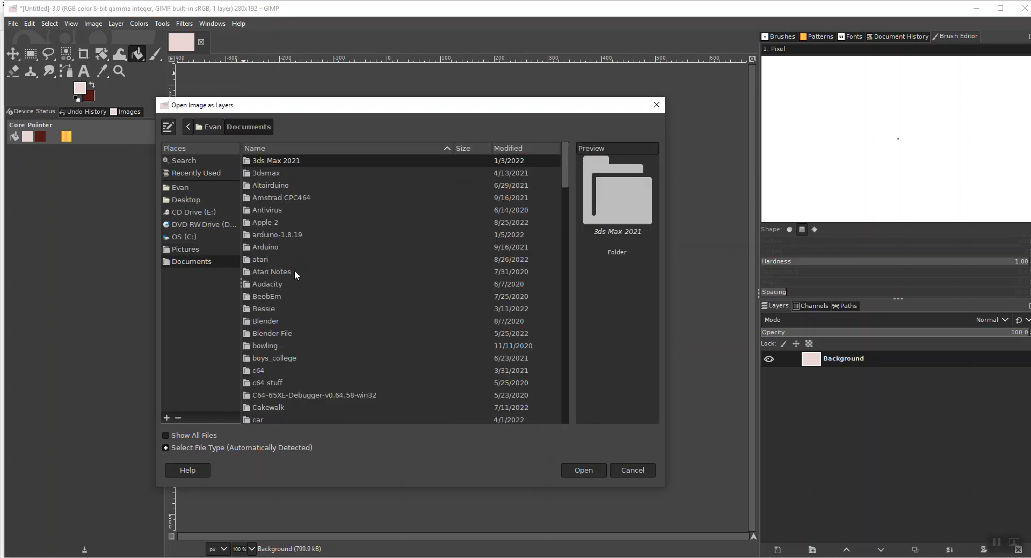
scroll(315, 318, "down", 6)
scroll(312, 320, "down", 10)
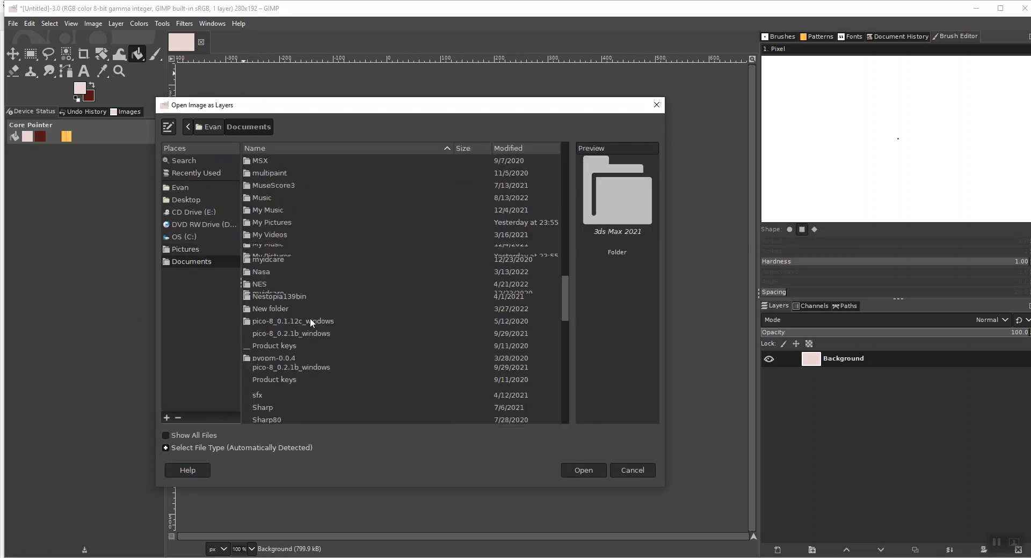
scroll(301, 322, "down", 5)
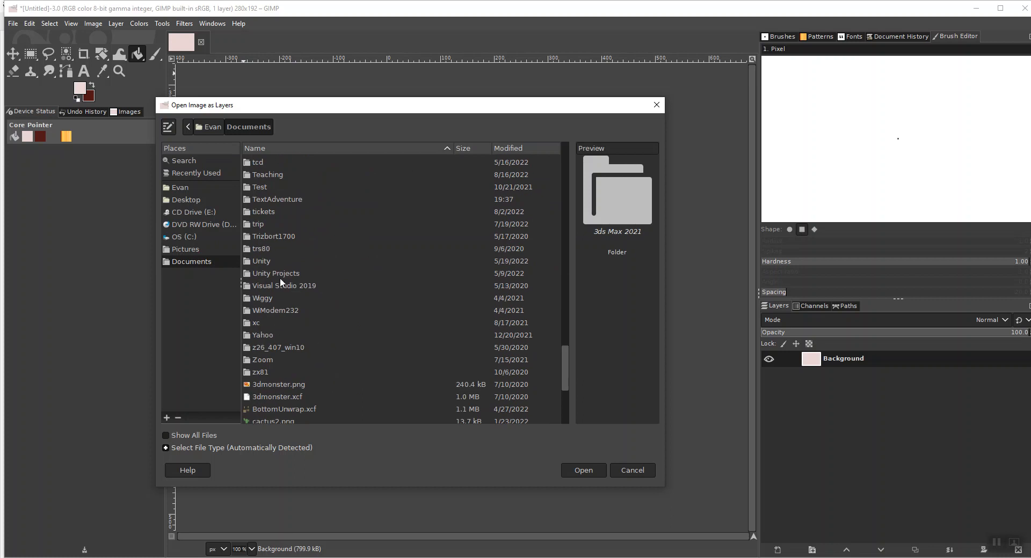
double_click(274, 198)
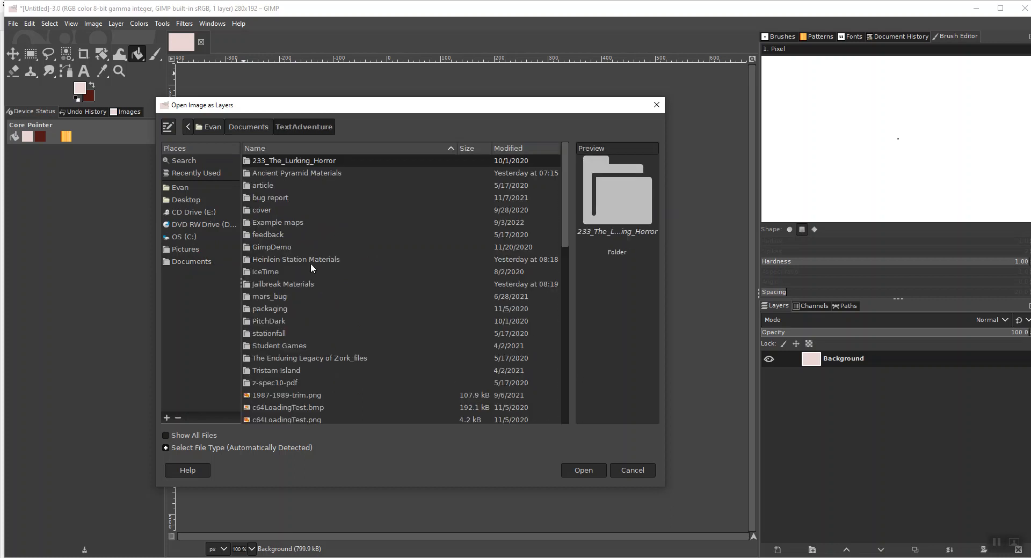
scroll(349, 327, "down", 5)
scroll(344, 338, "down", 6)
scroll(317, 295, "up", 6)
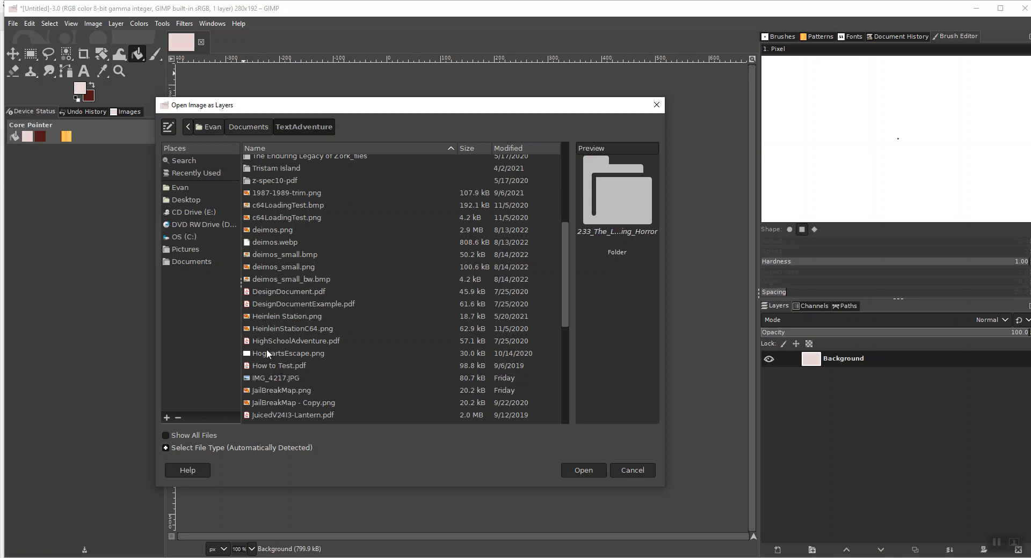
scroll(316, 349, "down", 7)
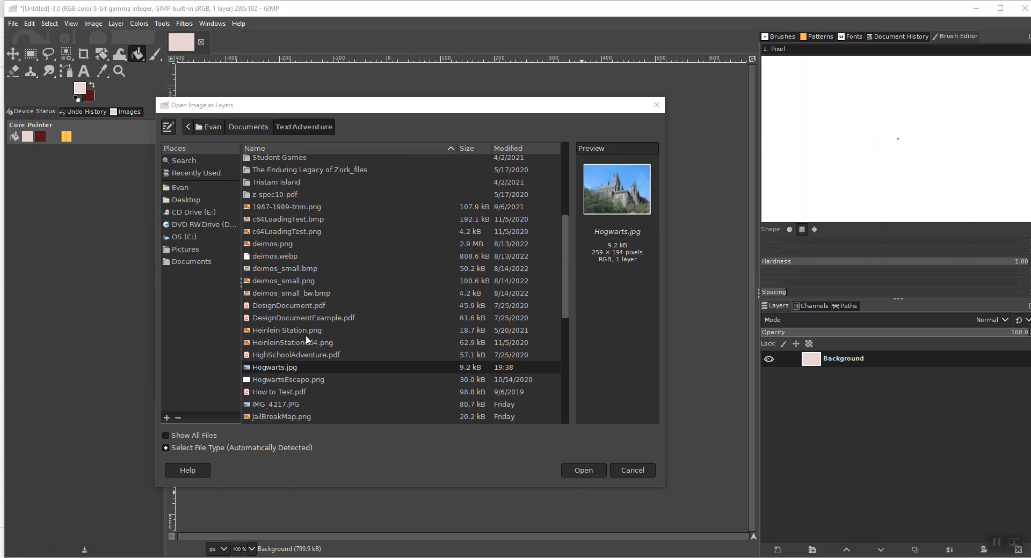
left_click(576, 470)
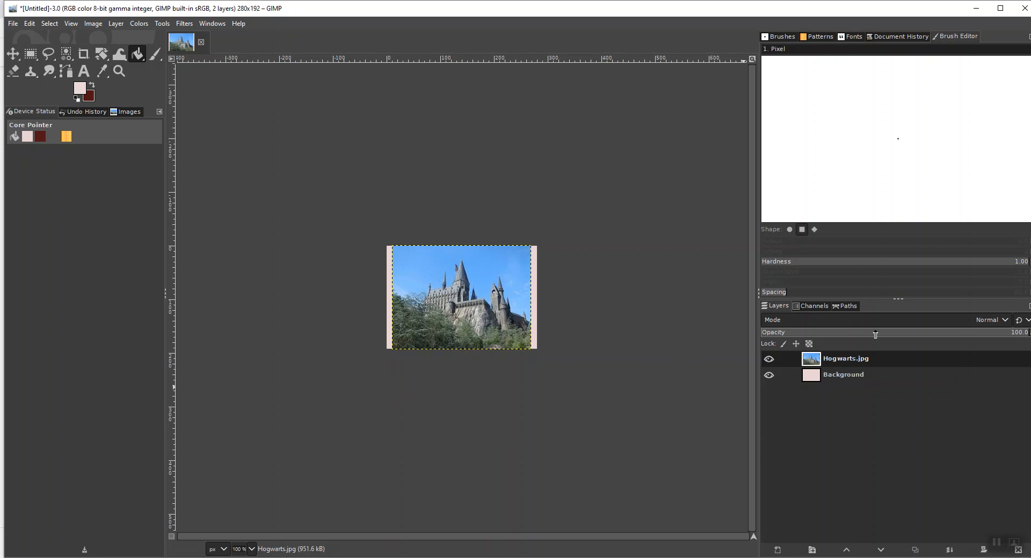
Scale the Hogwarts.jpg layer to about 281 × 210 px and shift it down, leaving a strip of background above the castle.
left_click(845, 376)
left_click(849, 355)
left_click(106, 62)
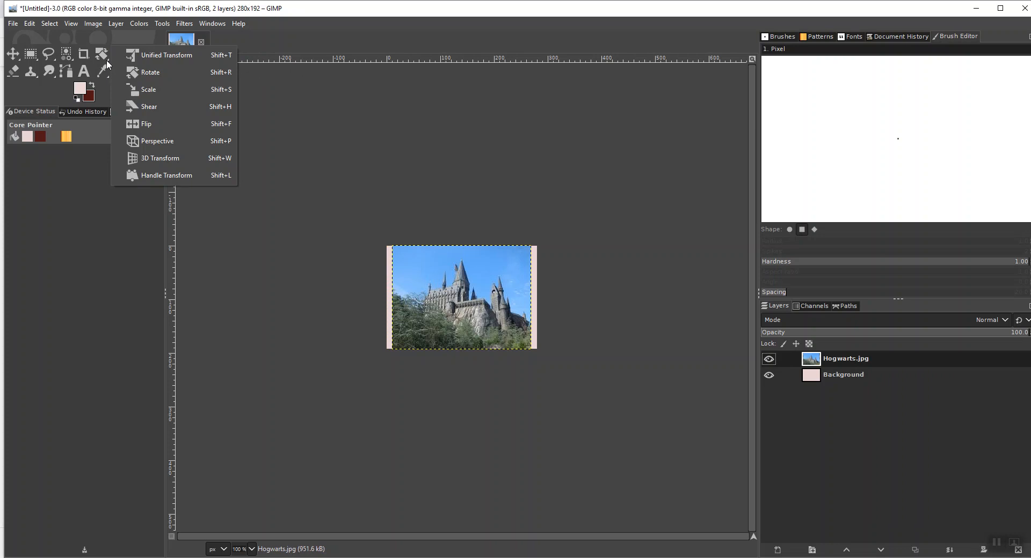
left_click(153, 89)
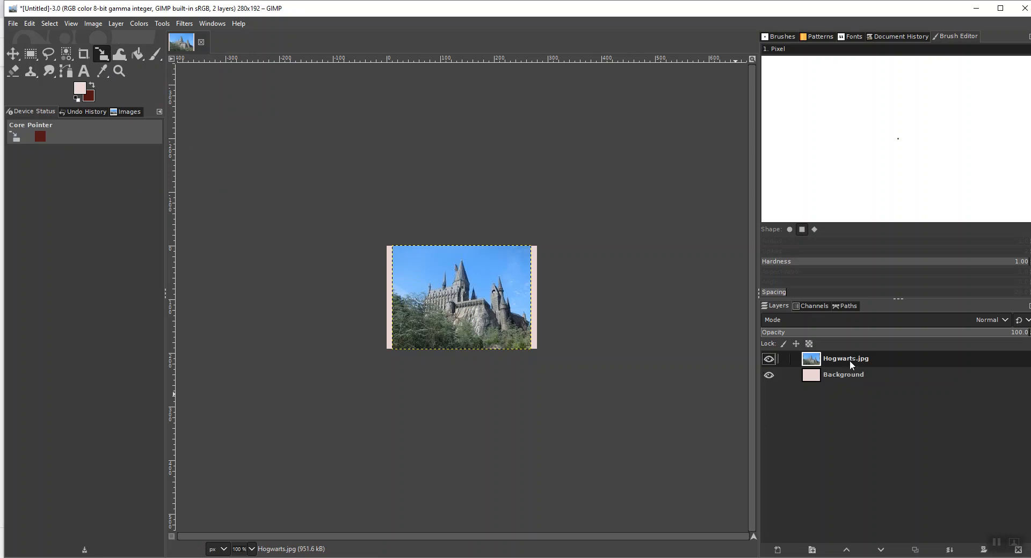
left_click(492, 304)
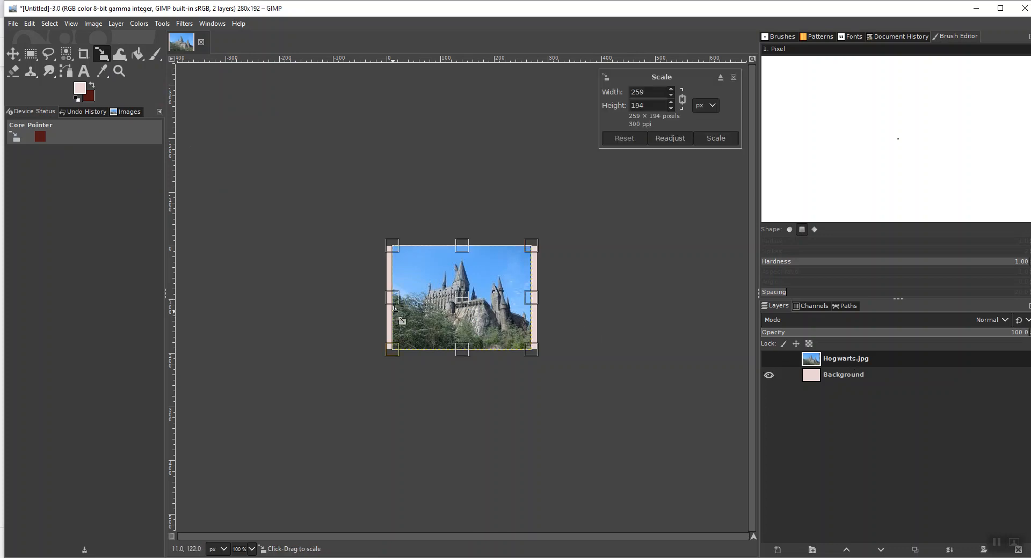
left_click_drag(390, 302, 385, 300)
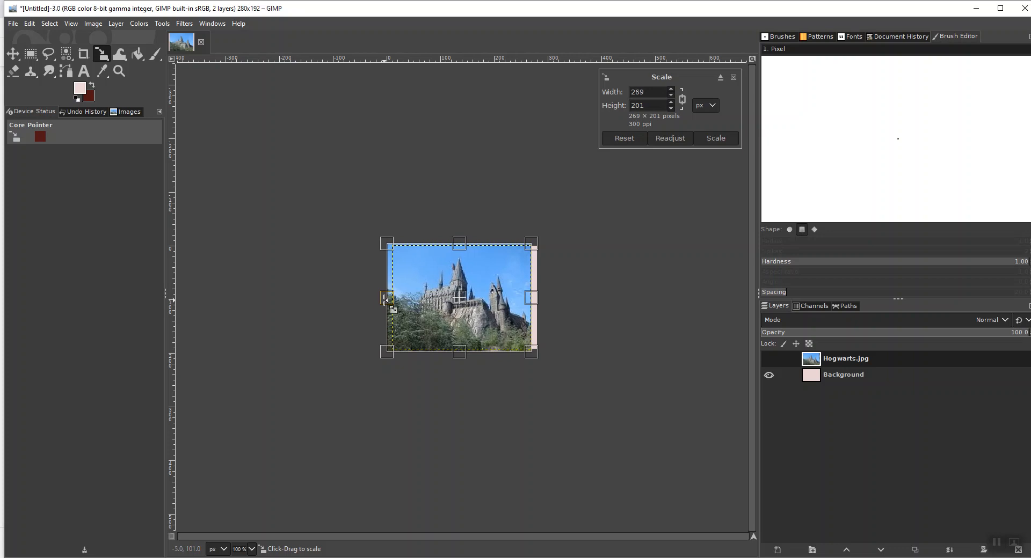
left_click_drag(539, 308, 542, 304)
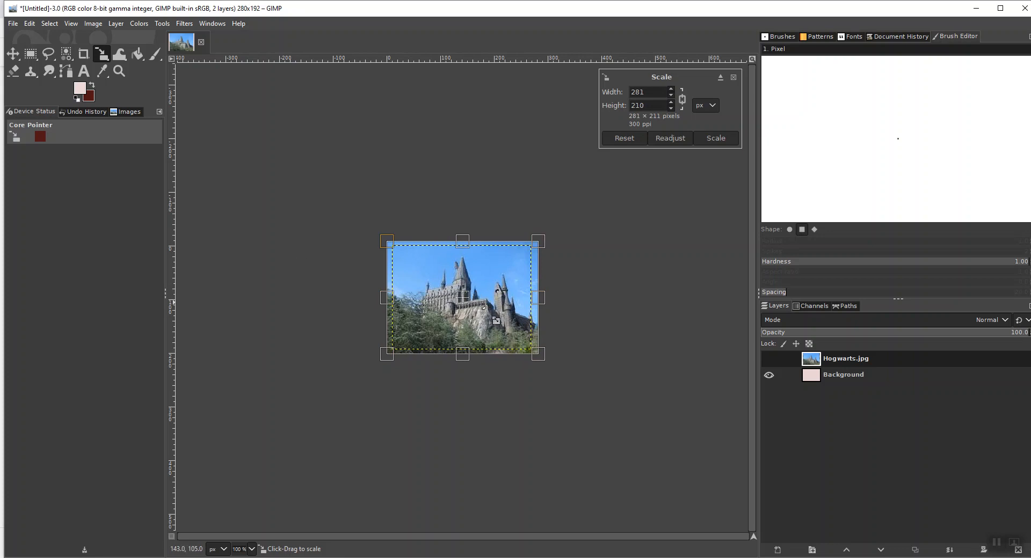
left_click_drag(473, 307, 472, 324)
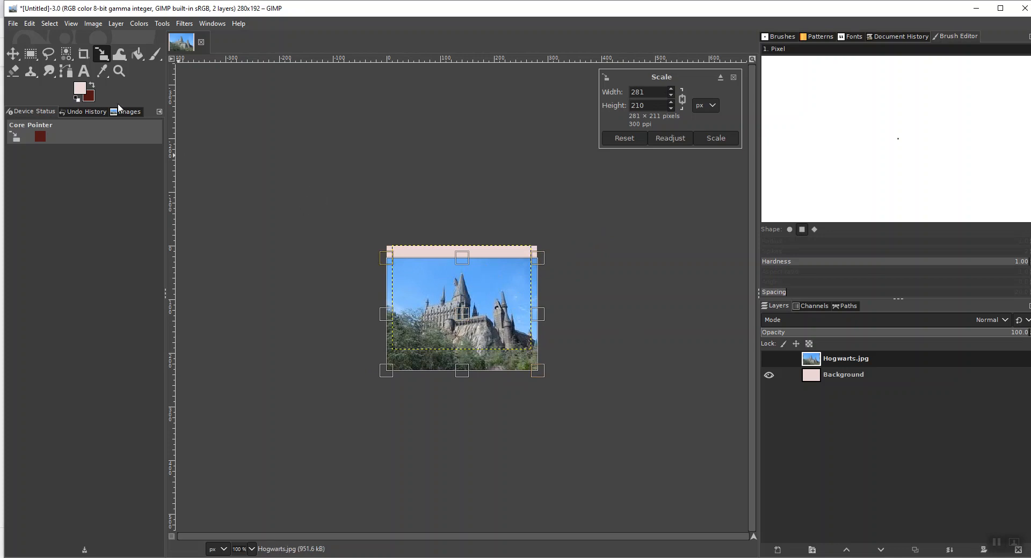
left_click(93, 90)
left_click(92, 90)
left_click(719, 138)
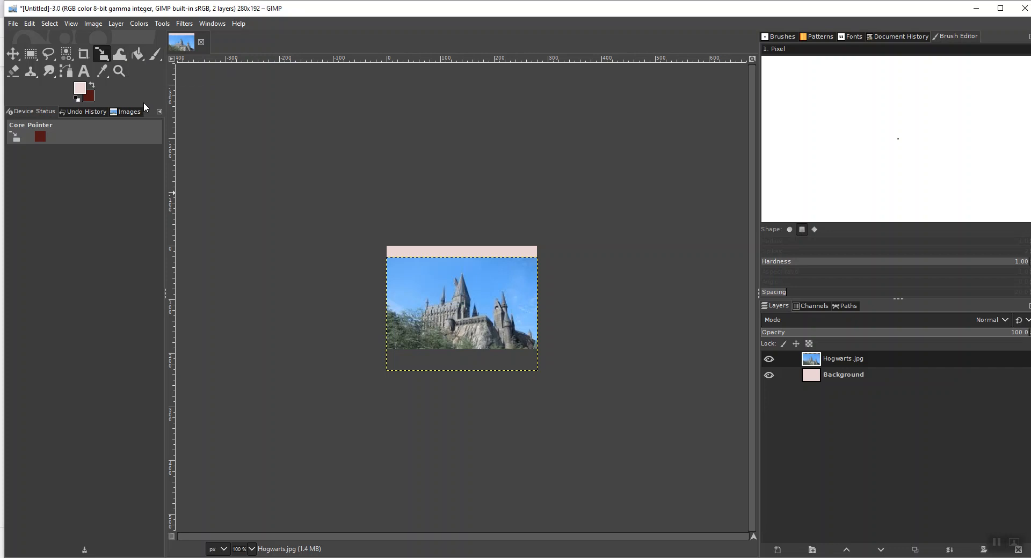
Convert the image to indexed colors with the black and white (1-bit) palette and no color dithering.
left_click(94, 24)
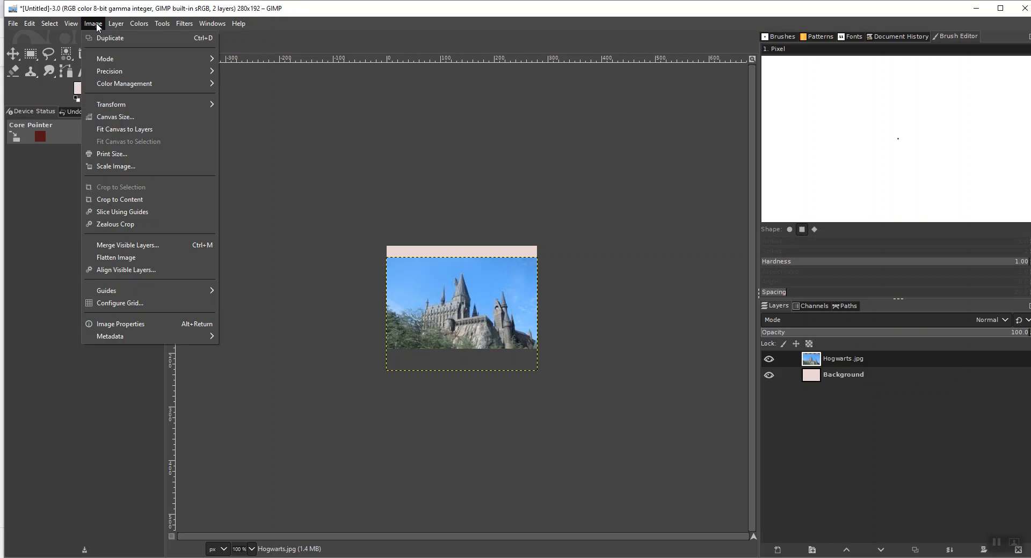
mouse_move(110, 60)
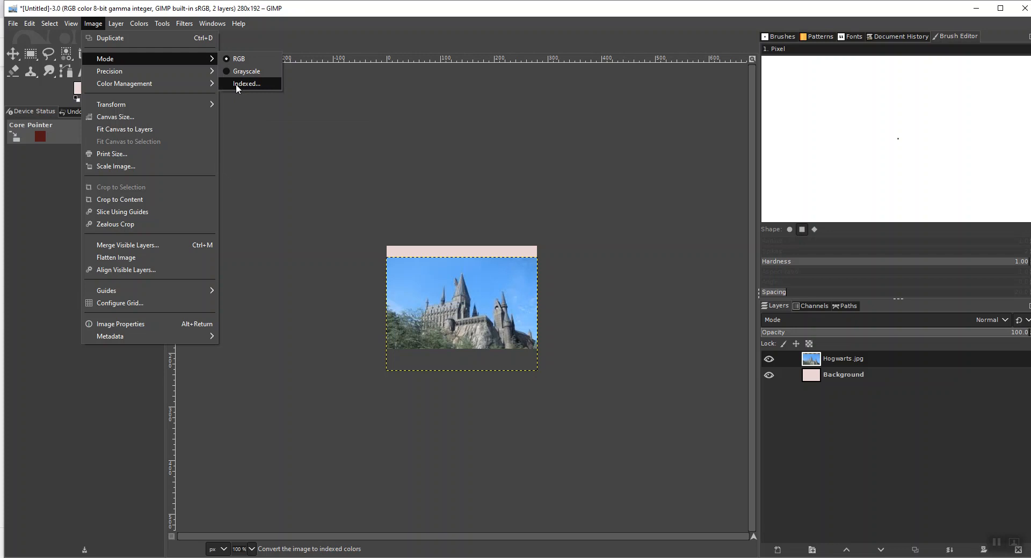
left_click(236, 84)
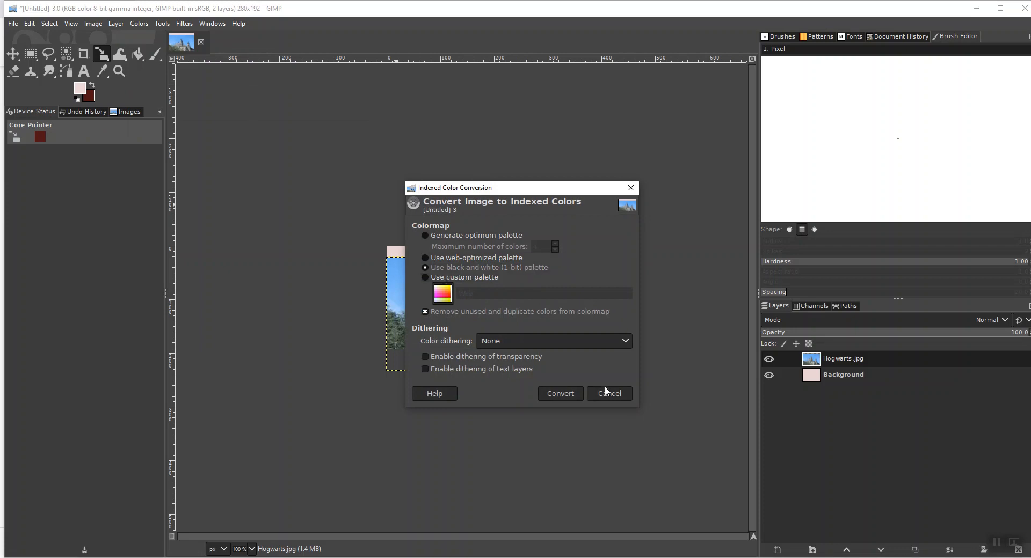
left_click(567, 395)
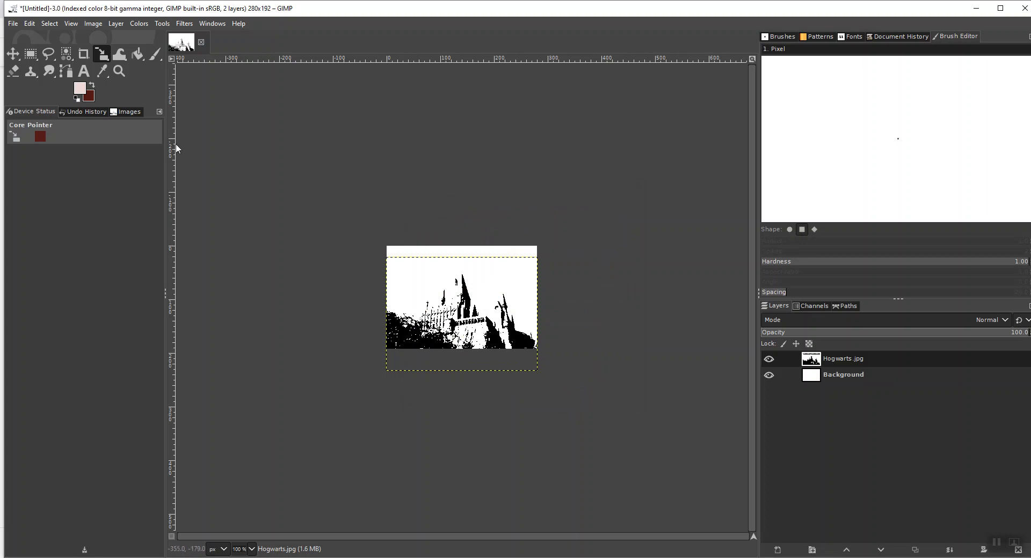
Change the background color to the very dark red from the color history and exchange it with the foreground color.
left_click(89, 96)
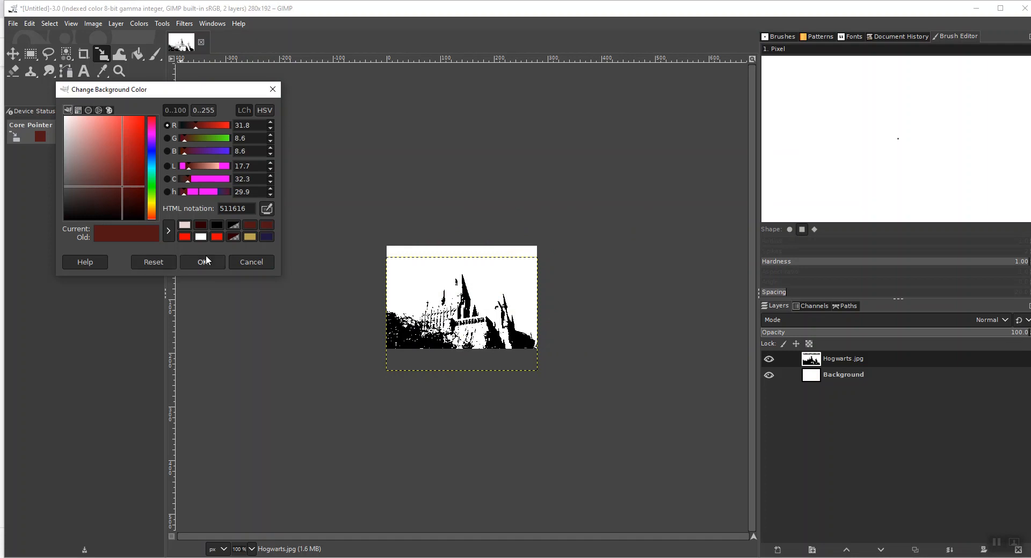
left_click(200, 225)
left_click(202, 262)
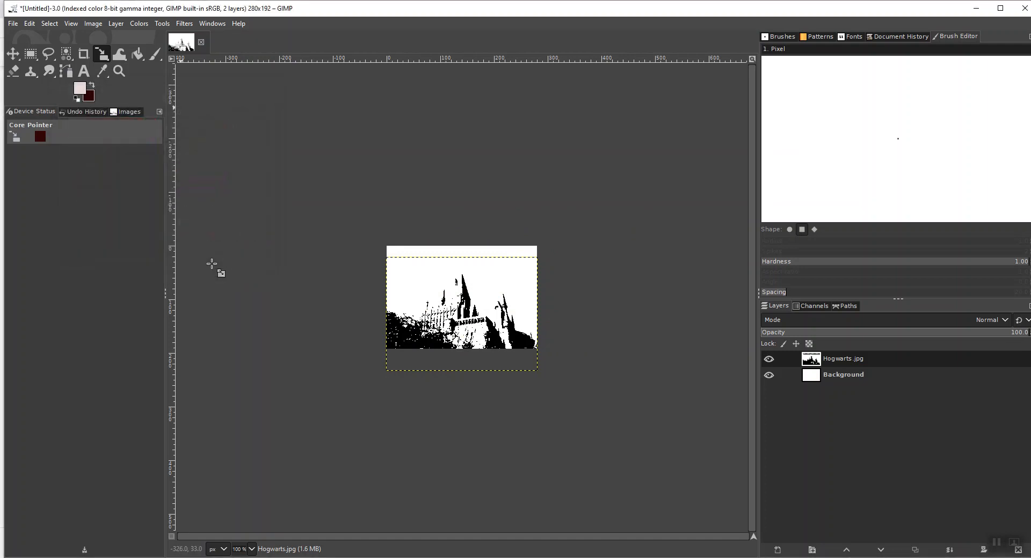
left_click(92, 88)
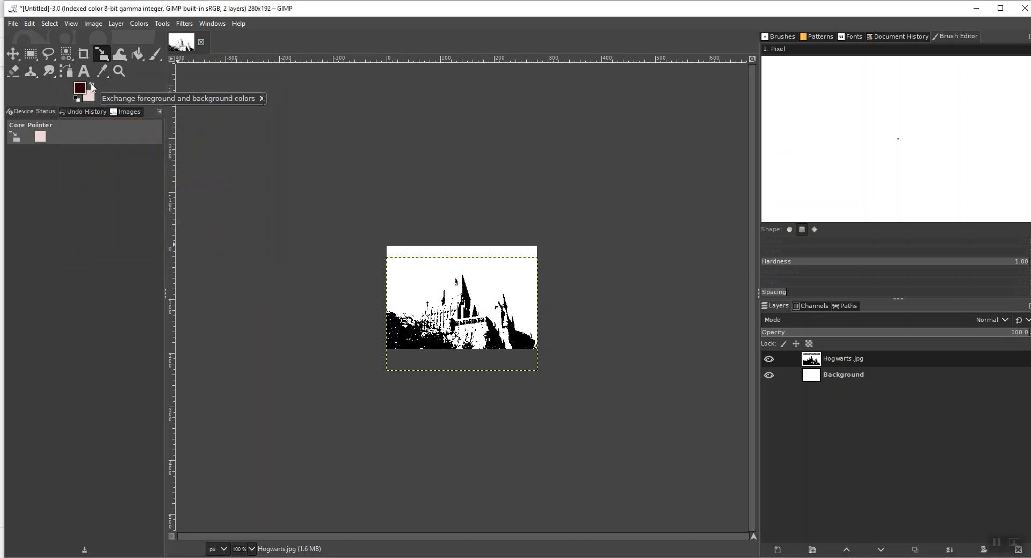
Add a transparent 280 × 192 px layer named Text Background above the Hogwarts.jpg layer.
left_click(83, 71)
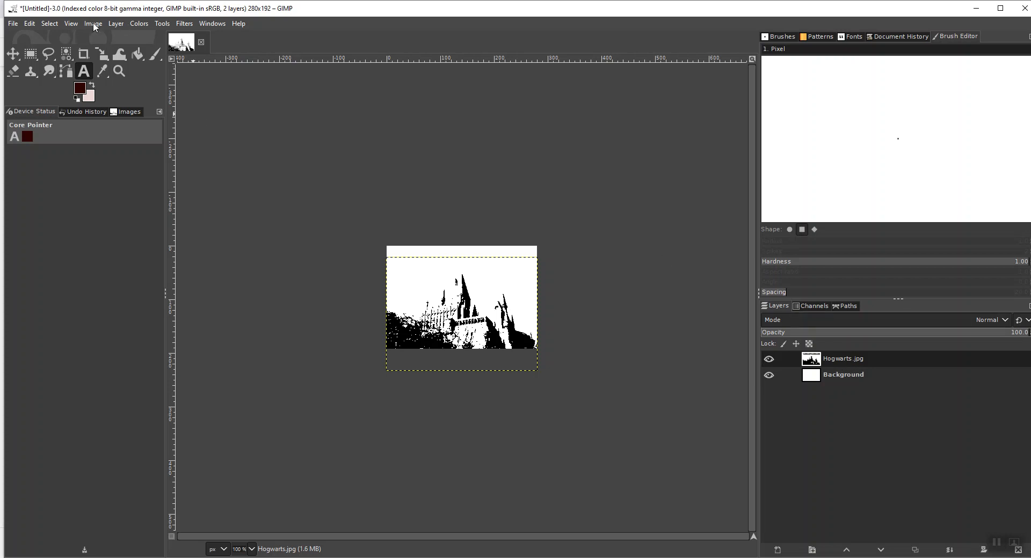
left_click(111, 23)
left_click(134, 37)
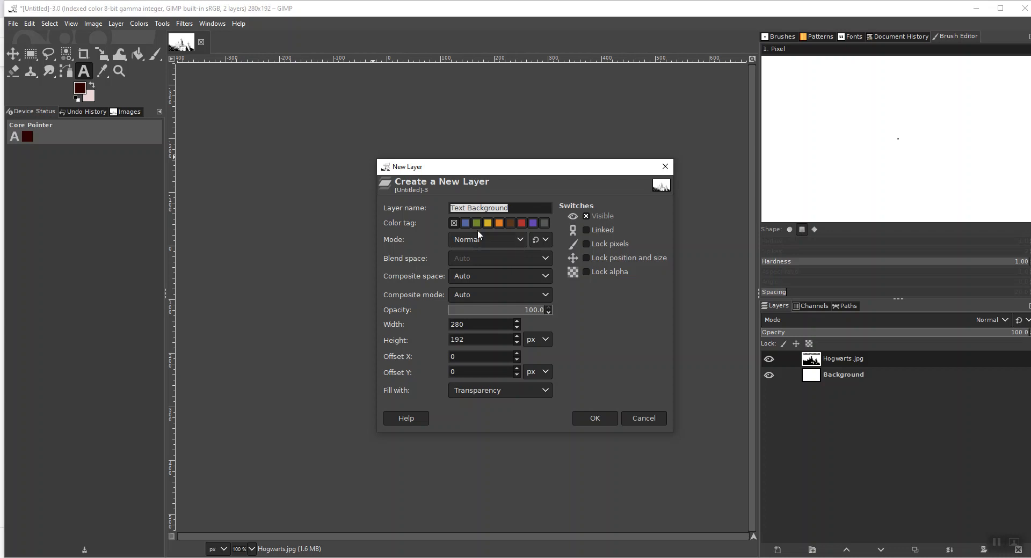
left_click(490, 395)
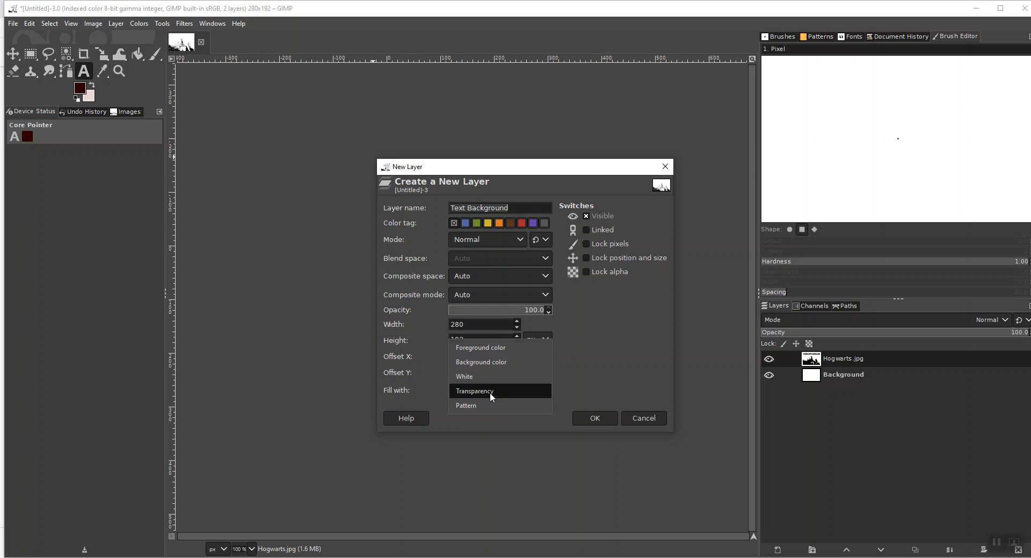
left_click(489, 392)
left_click(490, 391)
left_click(490, 392)
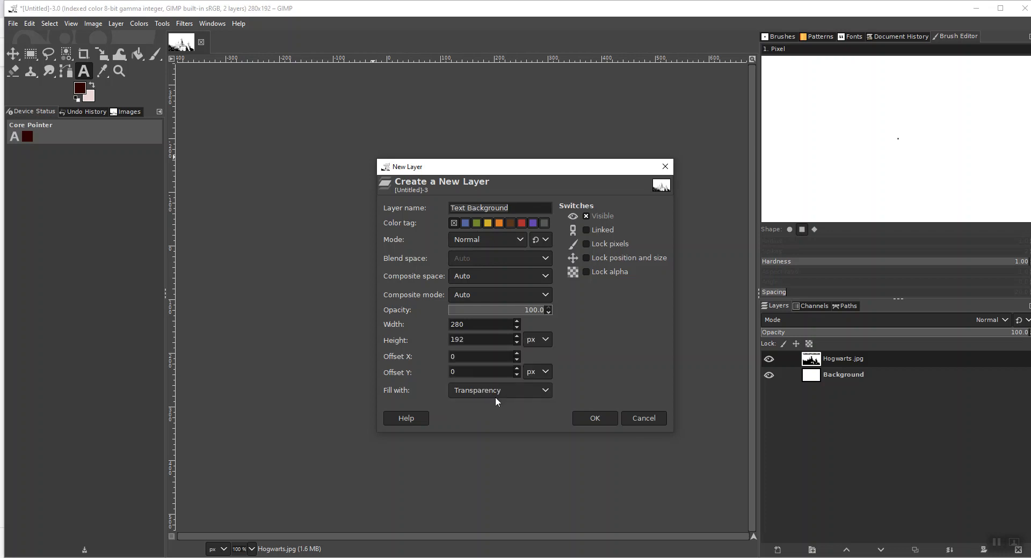
left_click(609, 418)
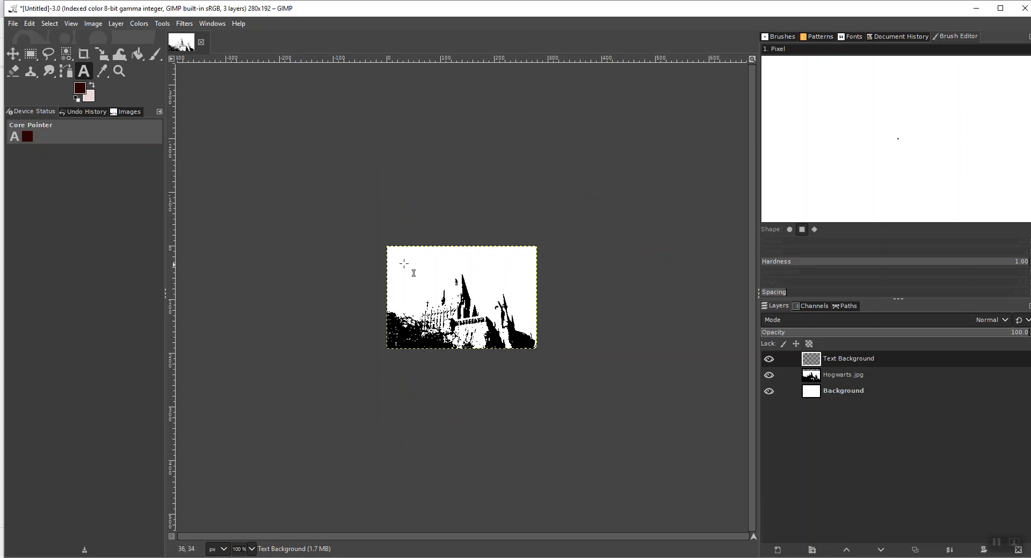
Draw a wide text frame across the sky above the castle with the Text Background layer selected.
left_click(873, 356)
left_click(406, 250)
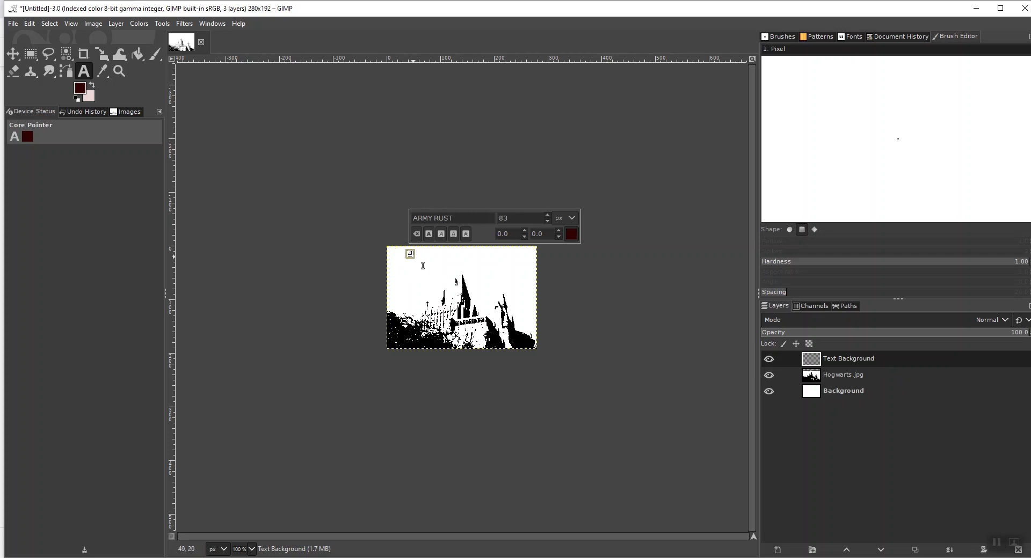
left_click_drag(443, 266, 524, 281)
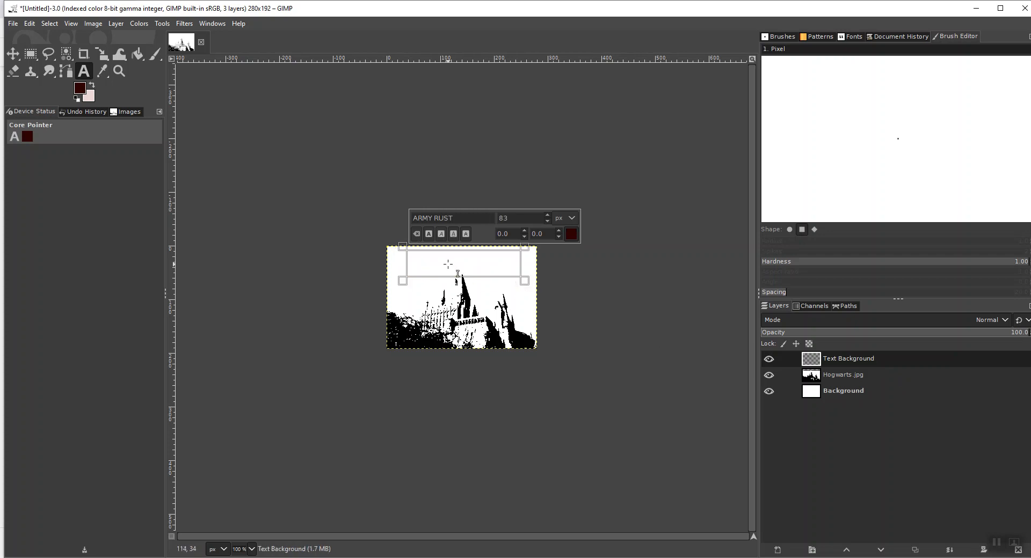
type("Ho")
key("shift+Left")
key("shift+Left")
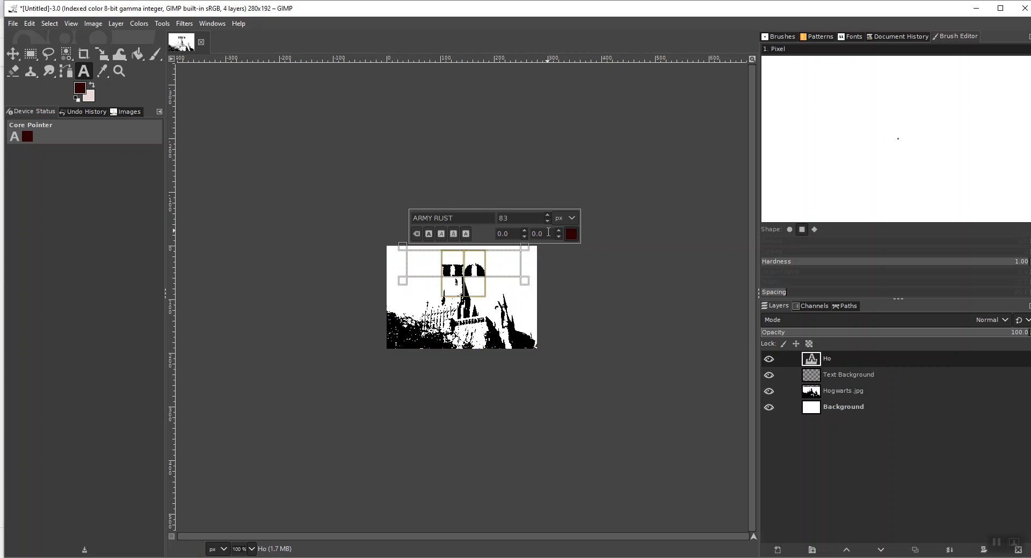
left_click(548, 221)
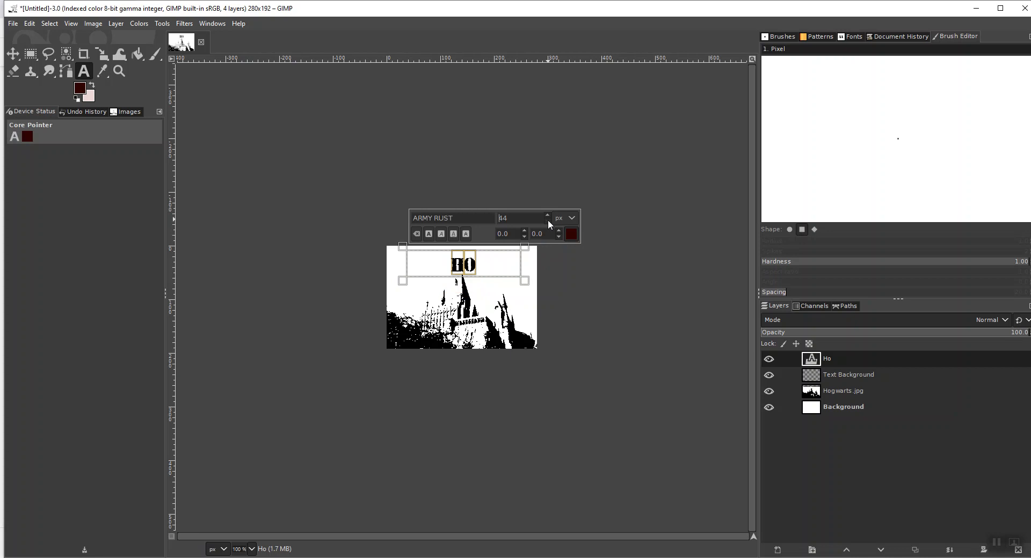
left_click(547, 215)
left_click(547, 215)
left_click(547, 215)
left_click(547, 215)
left_click(505, 267)
type("GWA")
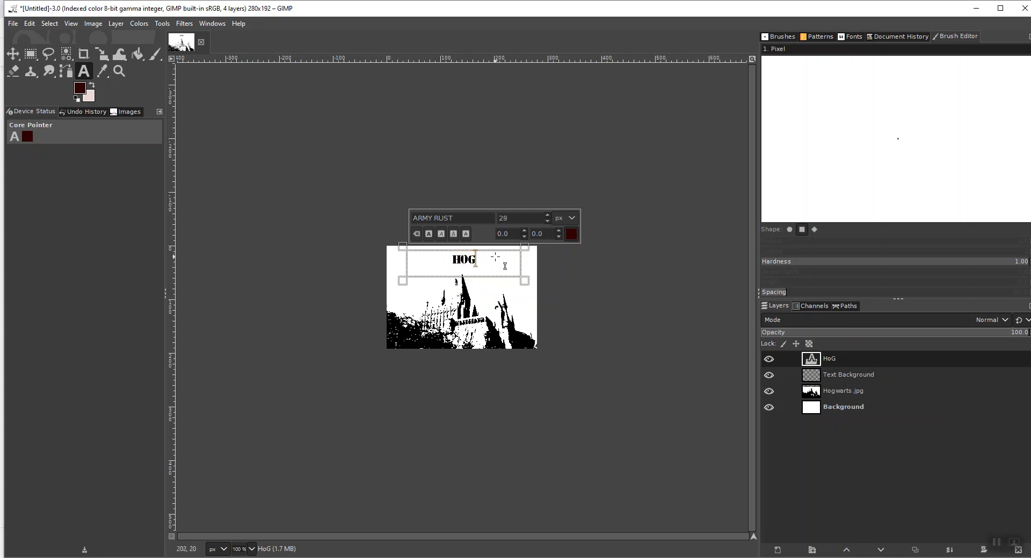
key("BackSpace")
key("BackSpace")
key("BackSpace")
key("BackSpace")
key("BackSpace")
Enter the title WARTHOG CASTLE in the frame above the castle and set its text size to 23 px.
type("WARTHOD")
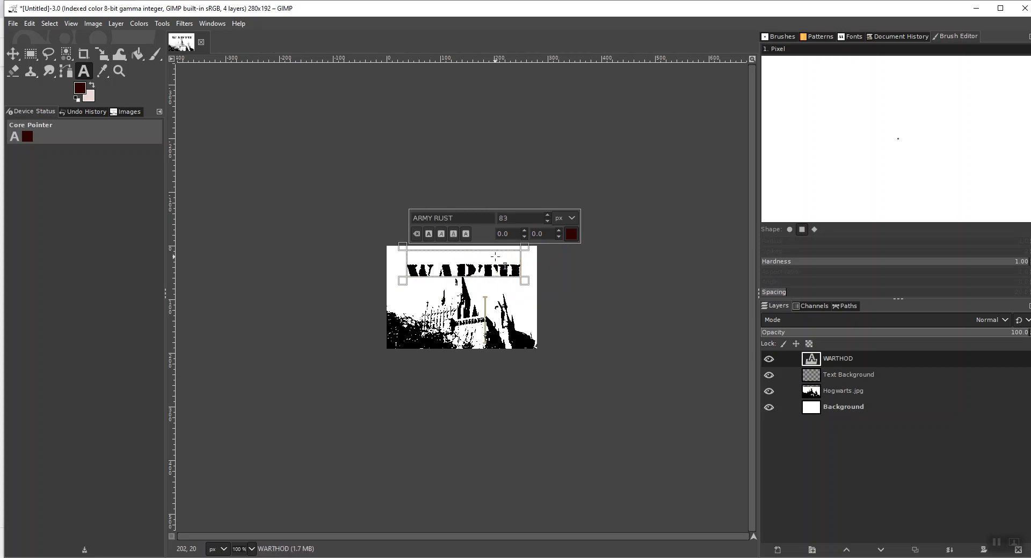
key("ctrl+a")
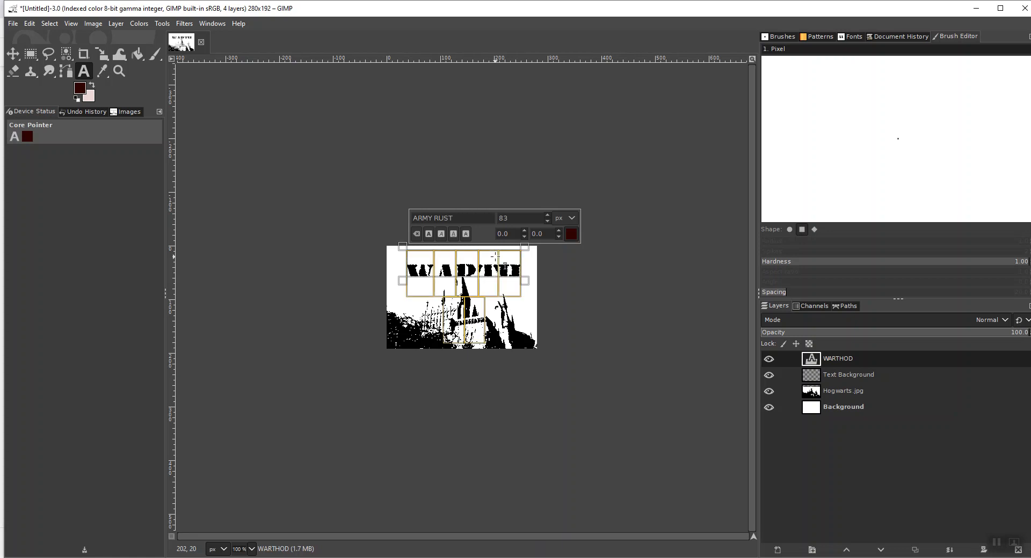
left_click(547, 222)
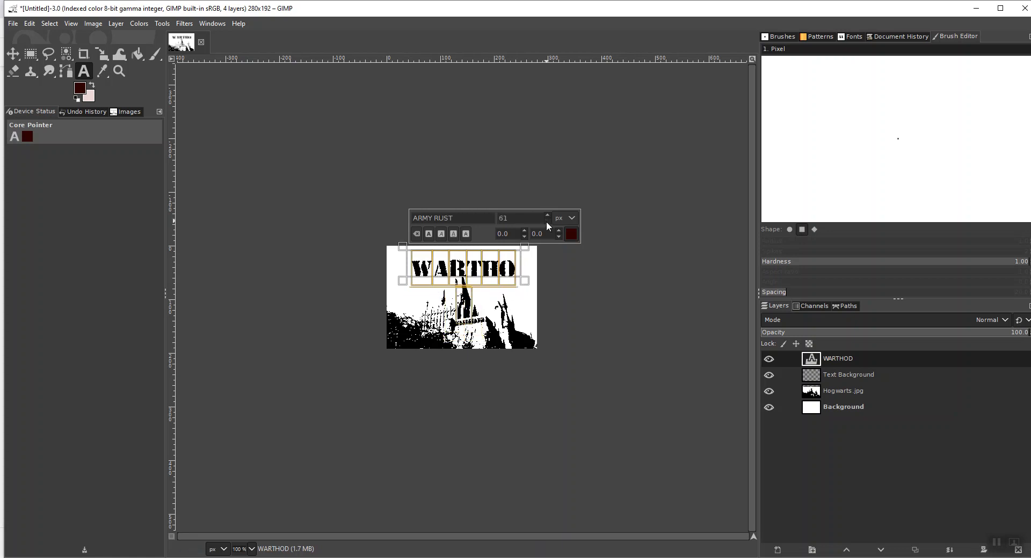
left_click(546, 215)
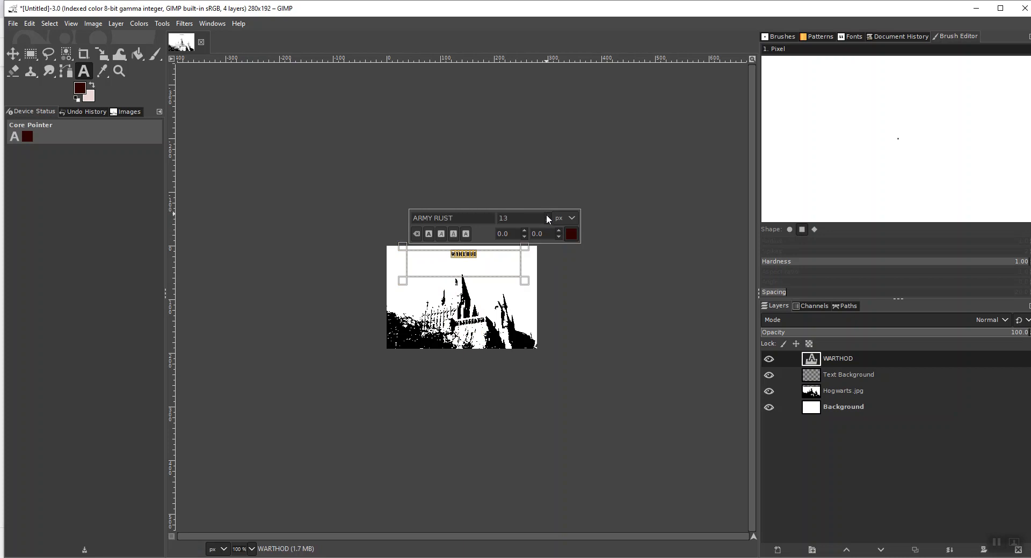
left_click(546, 215)
left_click(512, 258)
key("BackSpace")
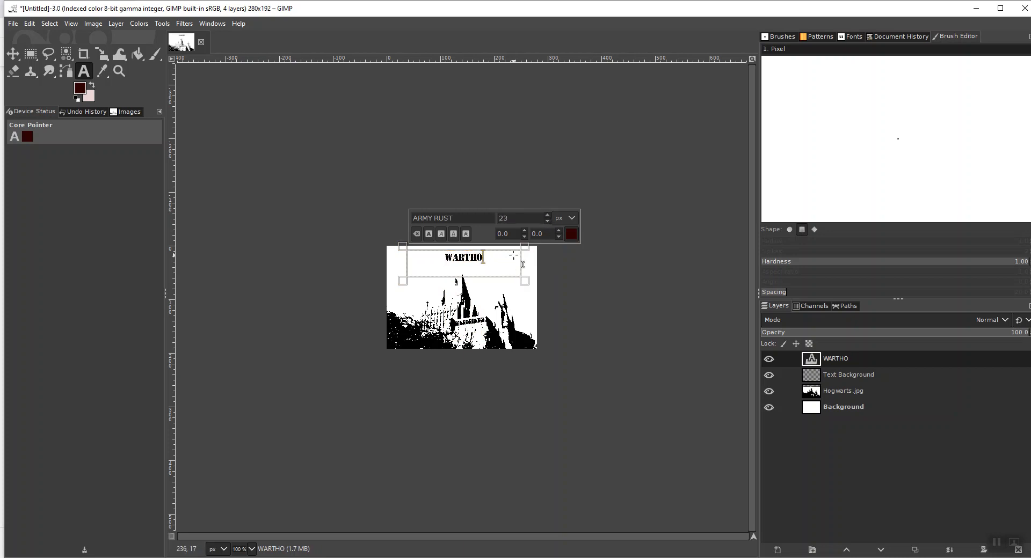
type("G CASTLE")
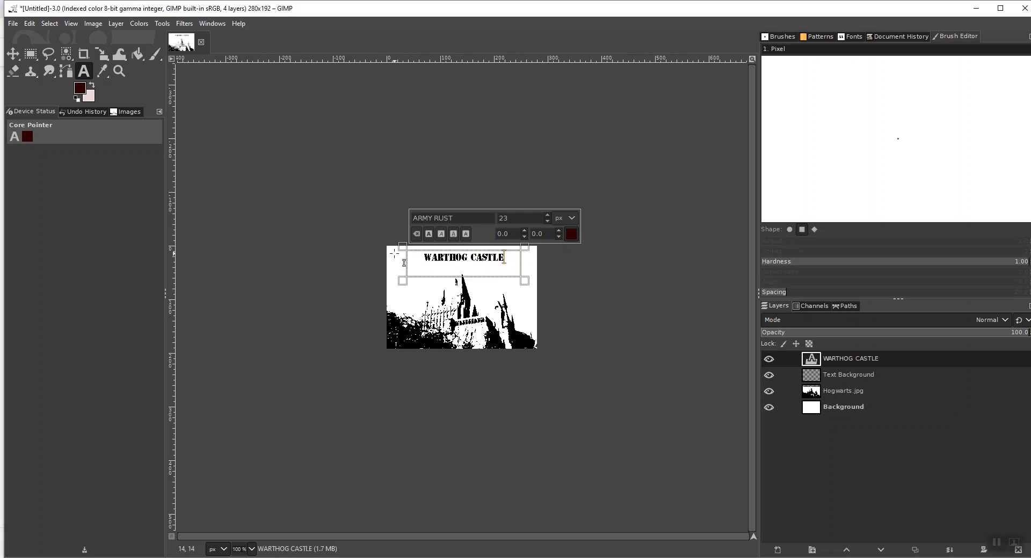
Widen the title's text frame to the full image width and enlarge the title text to 29 px.
left_click_drag(399, 245, 388, 245)
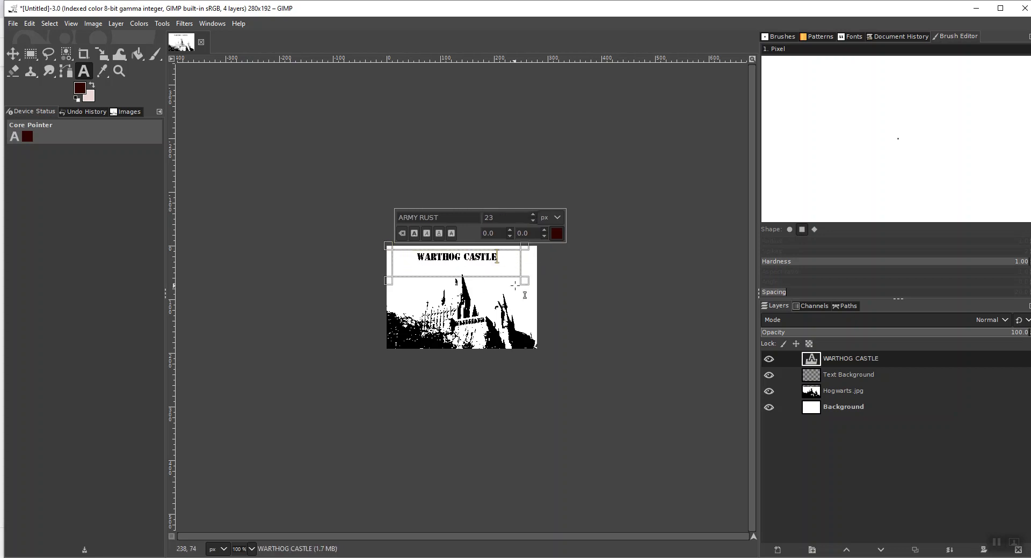
left_click_drag(535, 293, 539, 294)
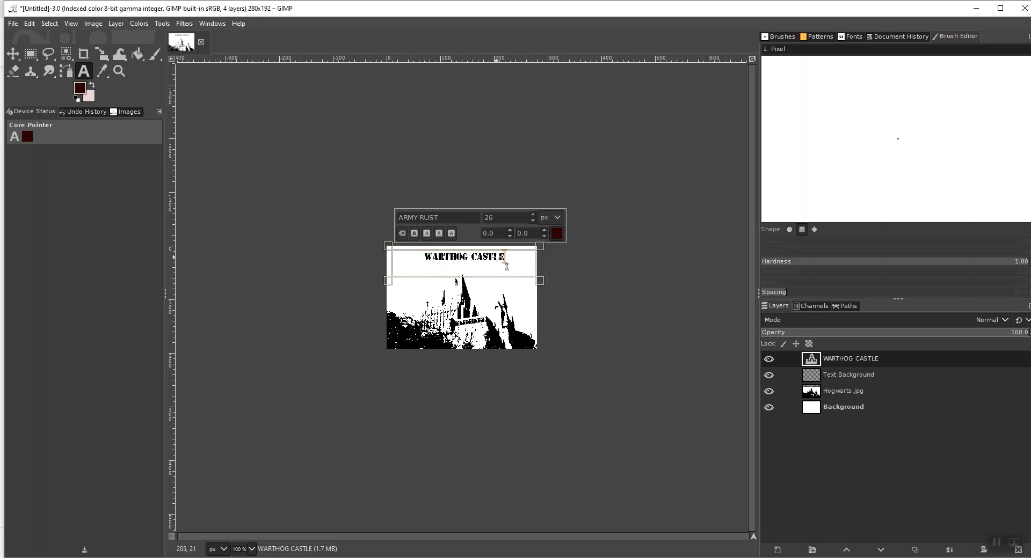
left_click_drag(506, 263, 429, 266)
left_click(533, 214)
left_click(533, 215)
left_click(534, 214)
left_click(534, 214)
left_click(534, 214)
left_click(533, 215)
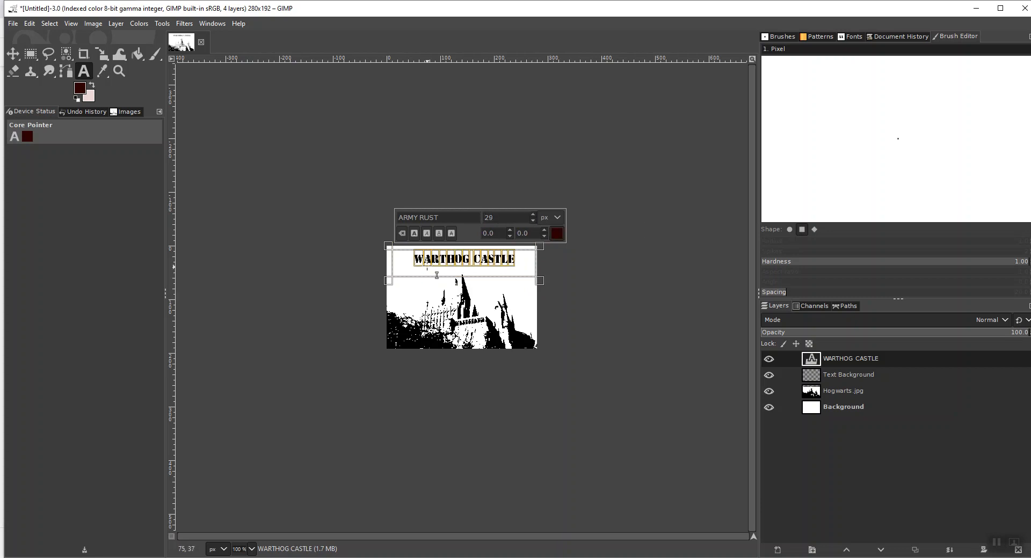
Fit the title's frame to its text and move the title to the center of the image's top edge.
left_click_drag(389, 246, 388, 245)
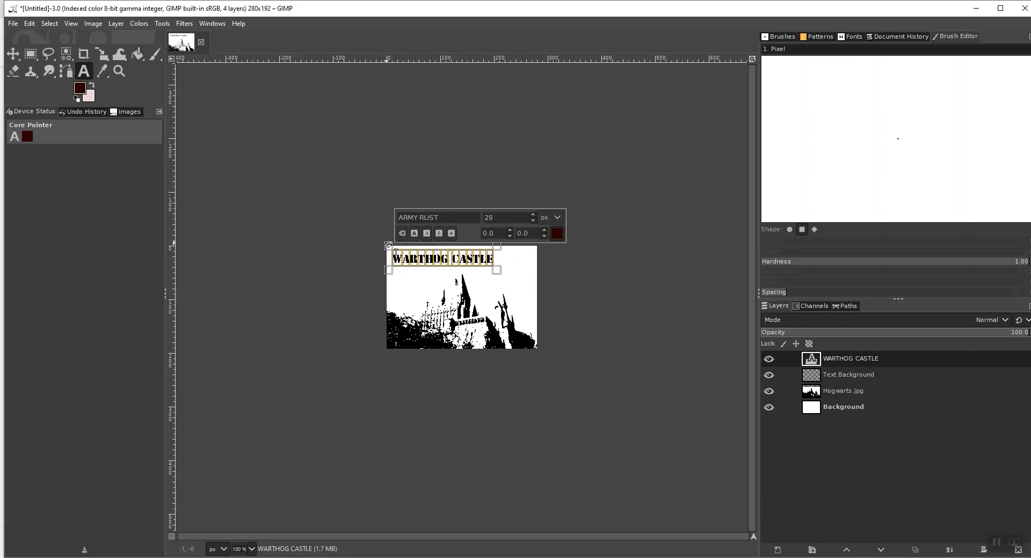
left_click(613, 279)
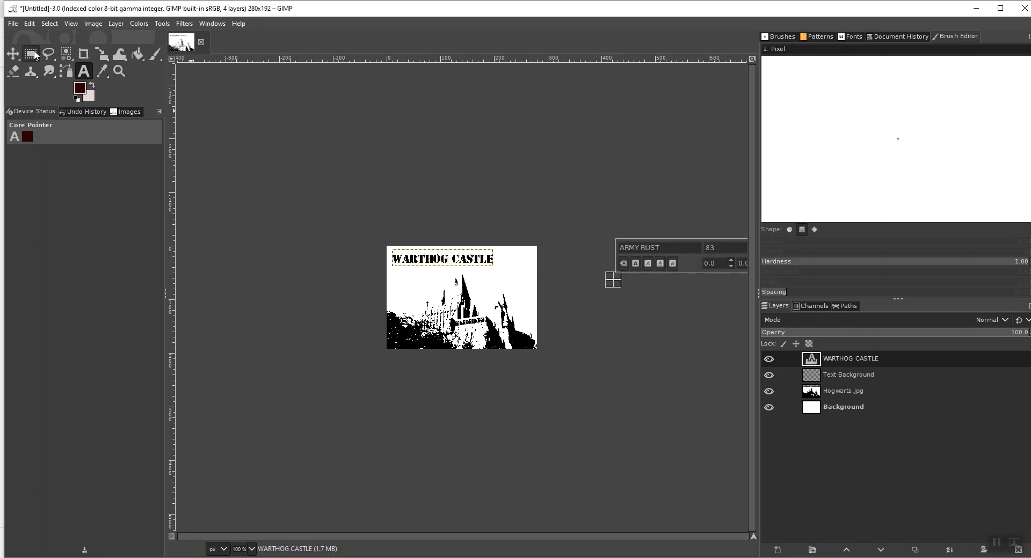
left_click(11, 55)
left_click_drag(440, 265, 484, 259)
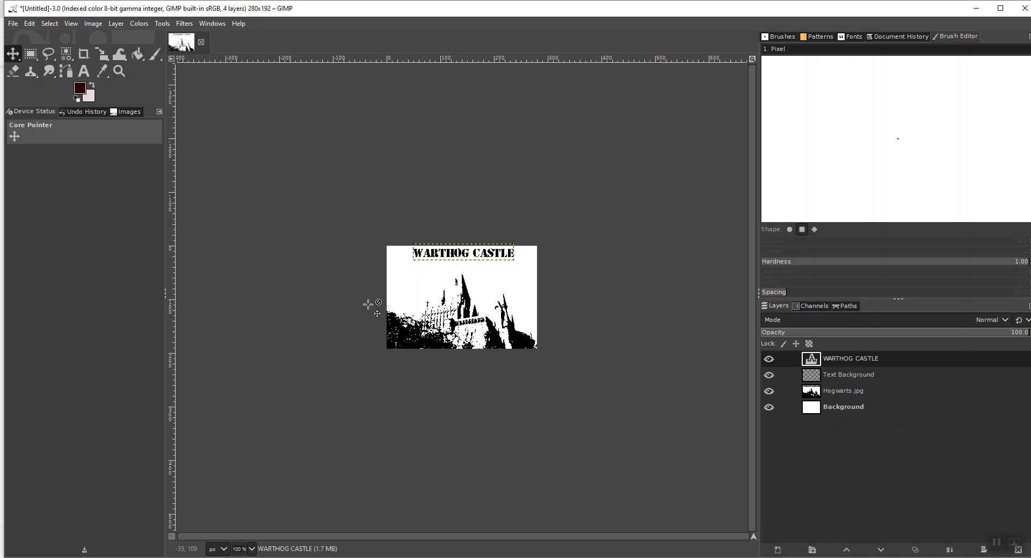
Add another transparent 280 × 192 px layer above the WARTHOG CASTLE layer, keeping the suggested Text Background name.
left_click(116, 23)
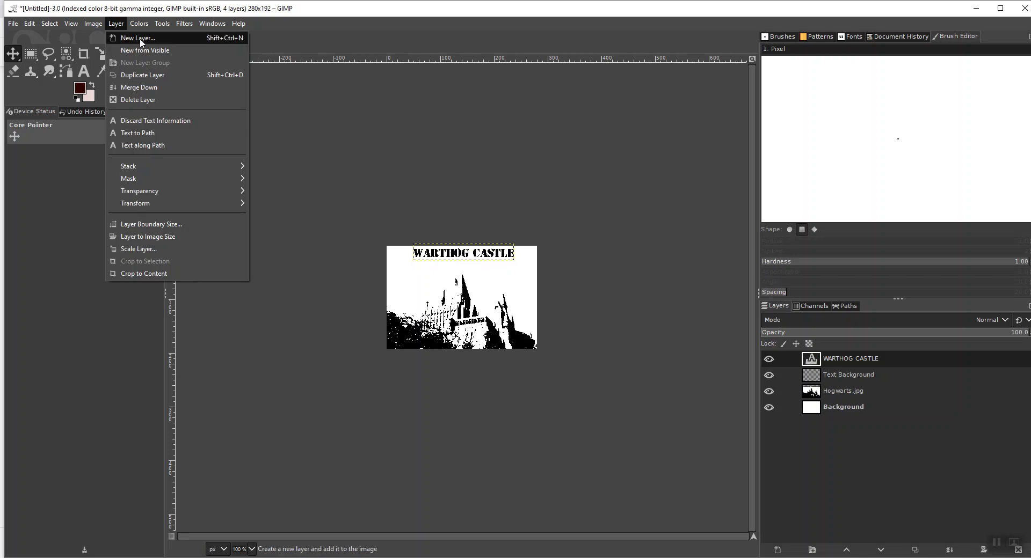
left_click(139, 39)
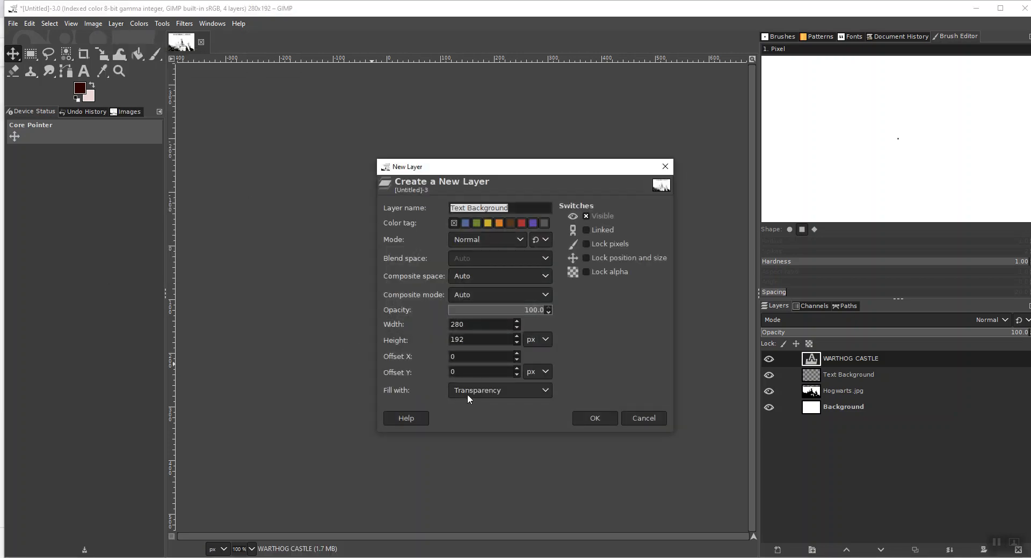
left_click(603, 422)
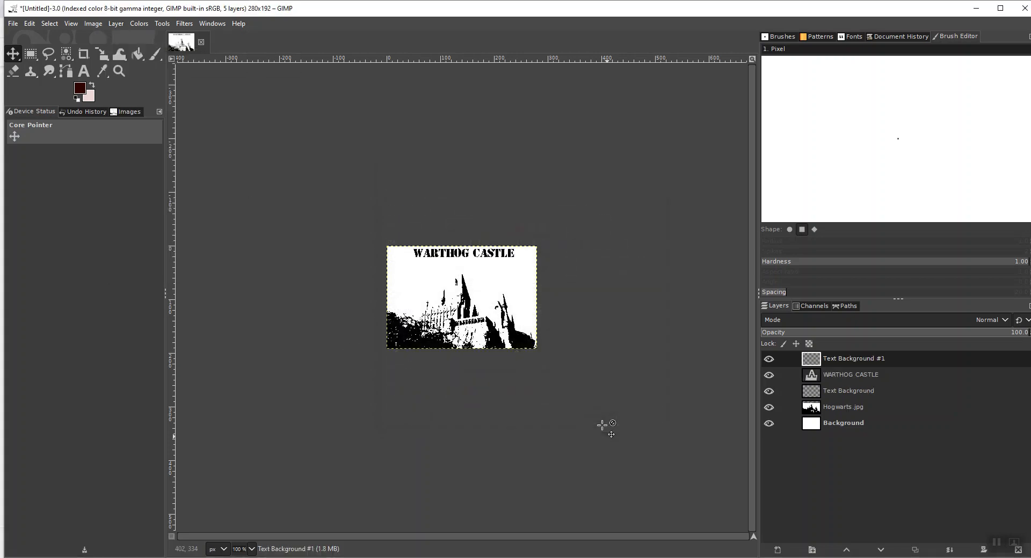
Draw a second, narrower text frame on the new layer just below the title, above the castle's highest tower.
left_click(84, 71)
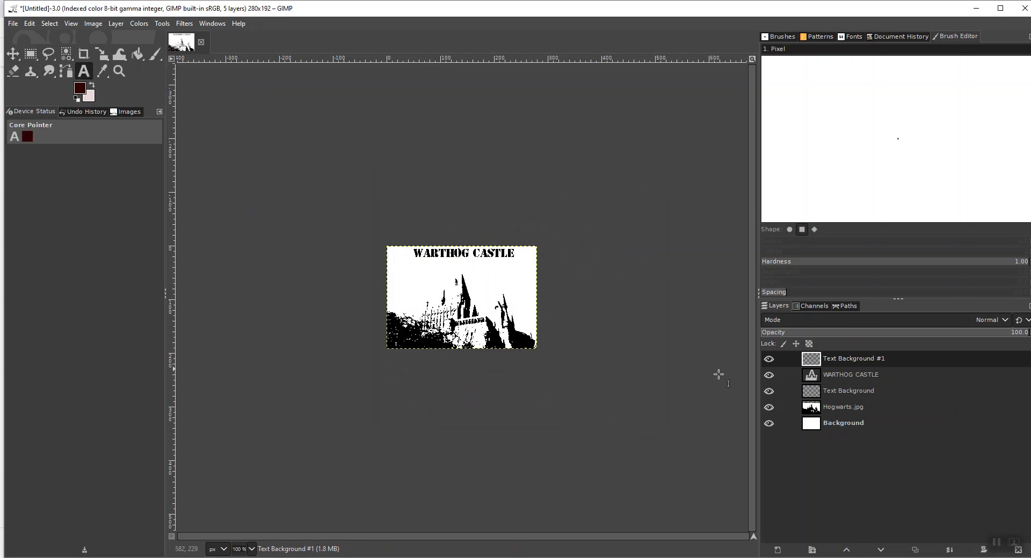
left_click(423, 257)
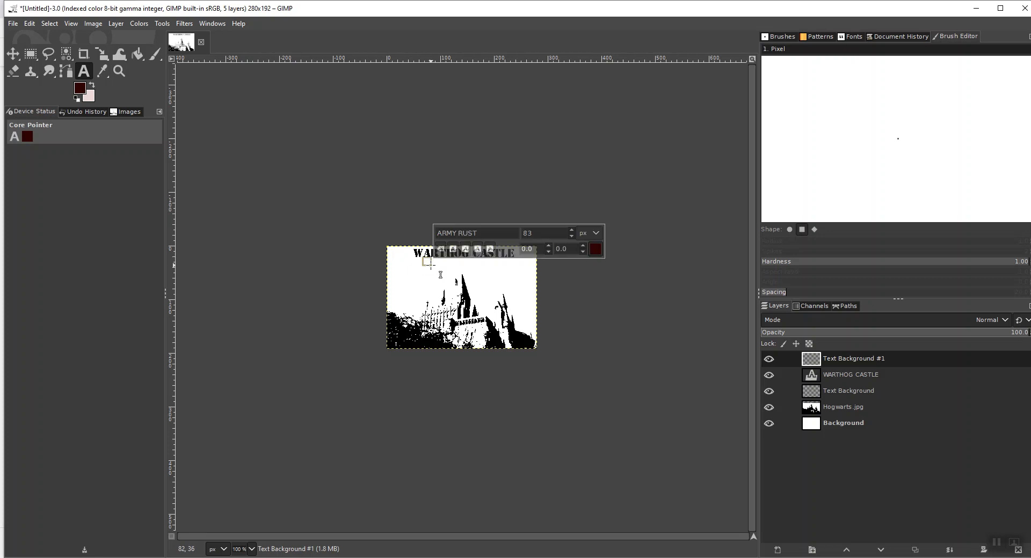
left_click_drag(435, 268, 514, 283)
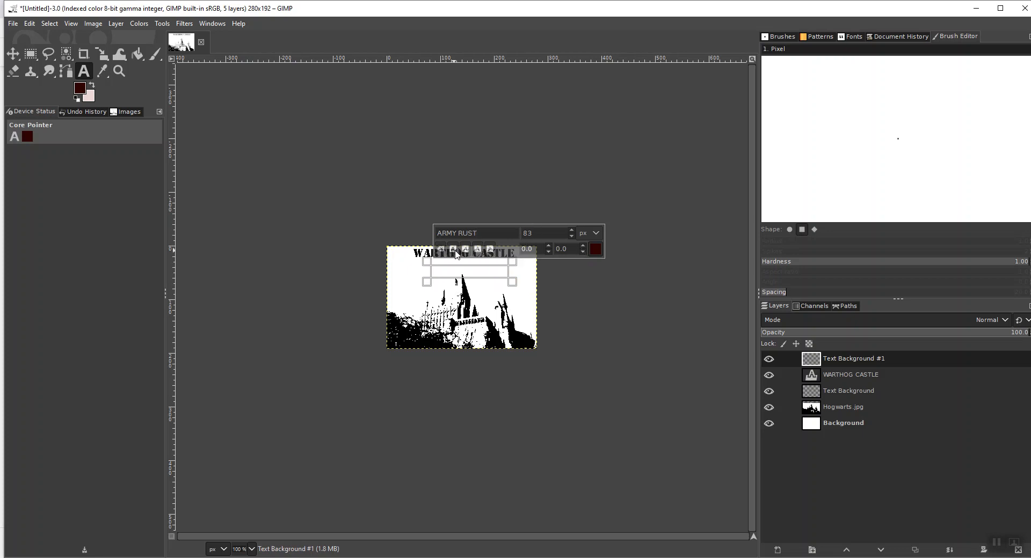
triple_click(492, 236)
left_click(438, 270)
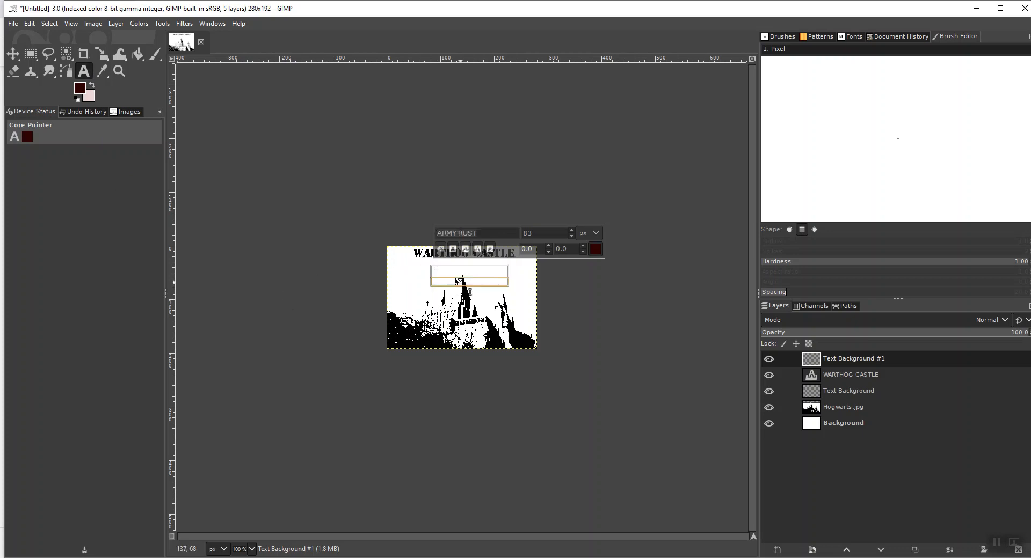
left_click(485, 236)
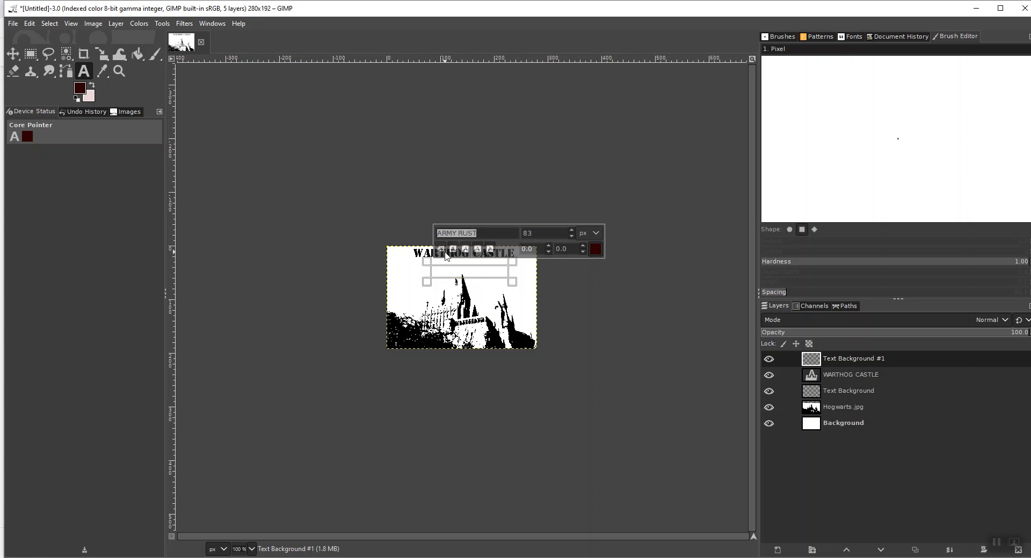
left_click(433, 265)
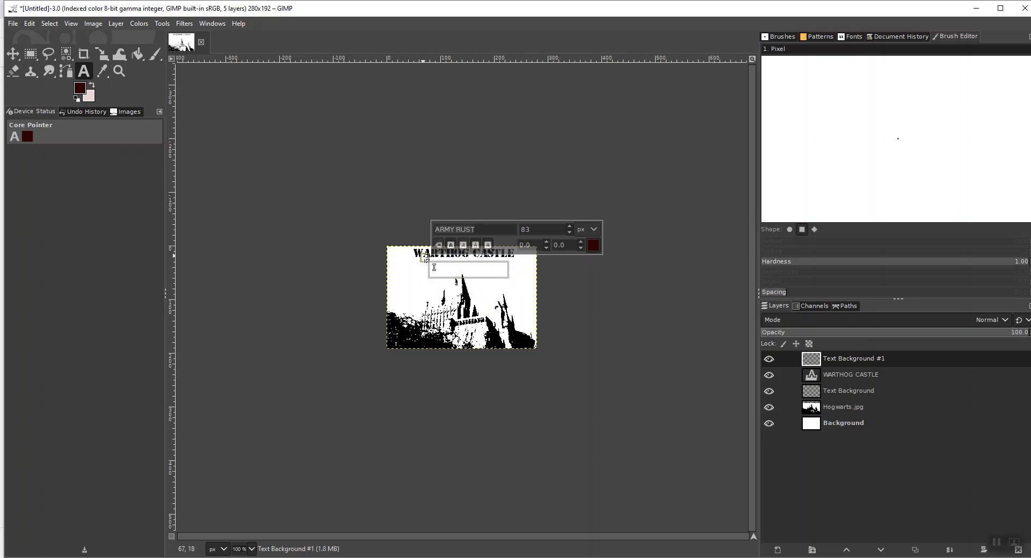
Enter the author's name in the frame below the title, using ARMY RUST at 24 px.
type("E")
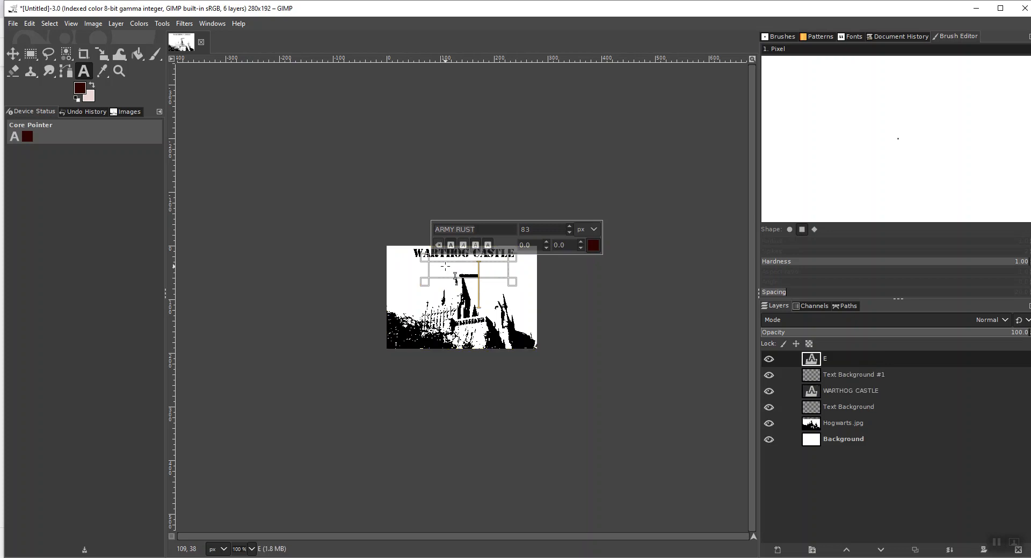
double_click(503, 272)
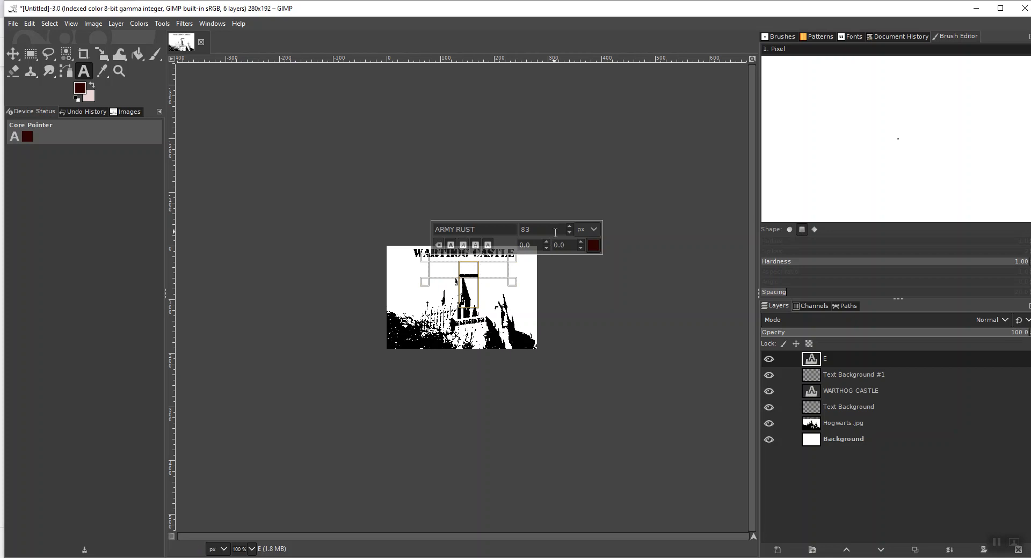
scroll(569, 232, "down", 8)
scroll(569, 230, "down", 20)
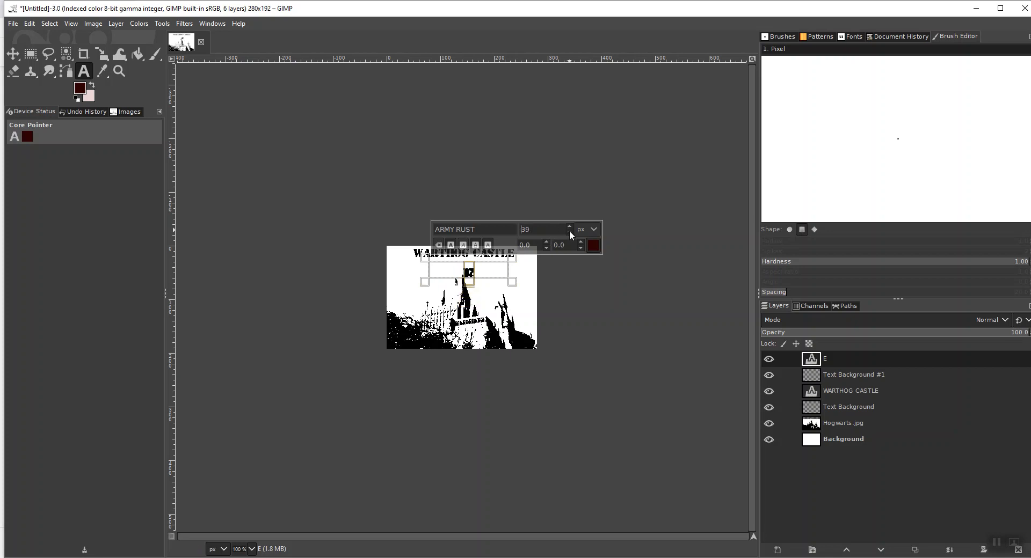
type("13")
key("Return")
key("BackSpace")
key("BackSpace")
type("2")
key("Return")
left_click(500, 272)
type("VAN WRIGH")
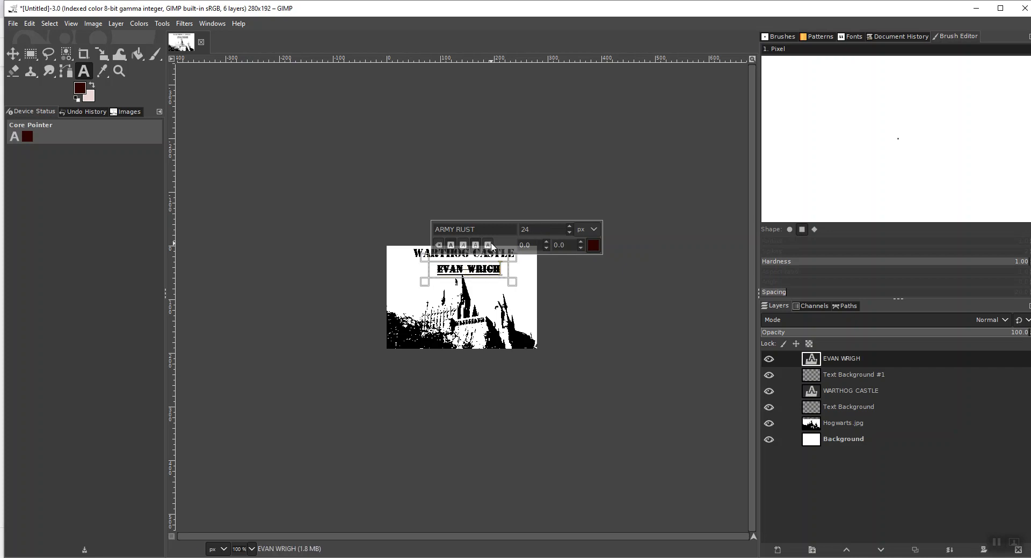
Try to retype the underlined author's name, and clear all text from the frame.
left_click_drag(502, 270, 434, 277)
type("EVAN")
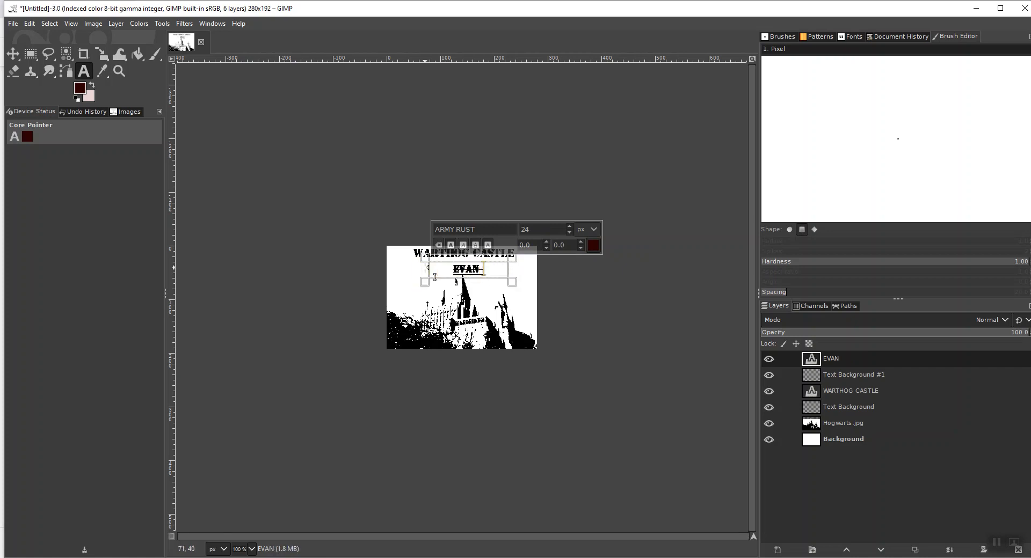
key("BackSpace")
key("BackSpace")
key("BackSpace")
key("BackSpace")
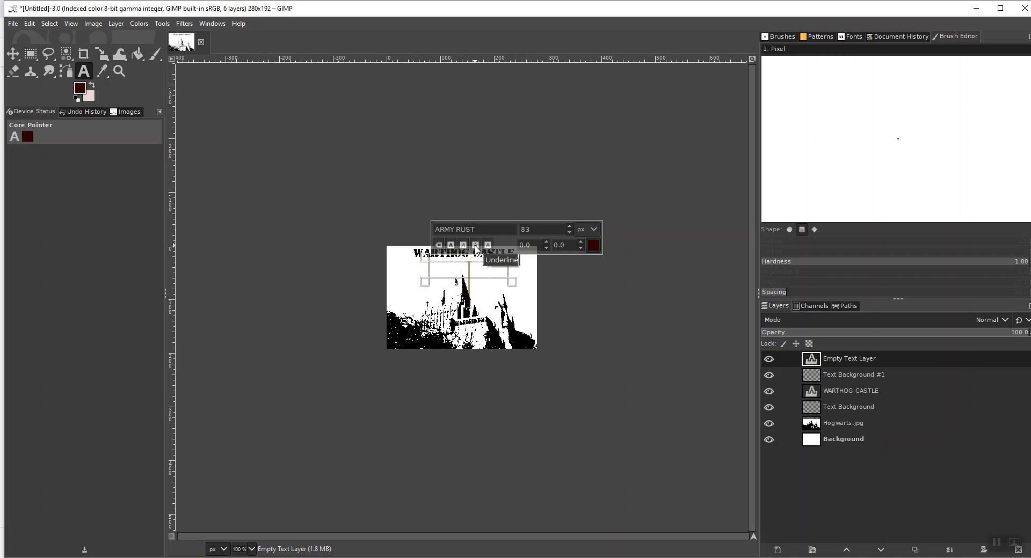
Enter the author's full name without underlining at 24 px in the frame below the title, and finish editing the text.
type("E")
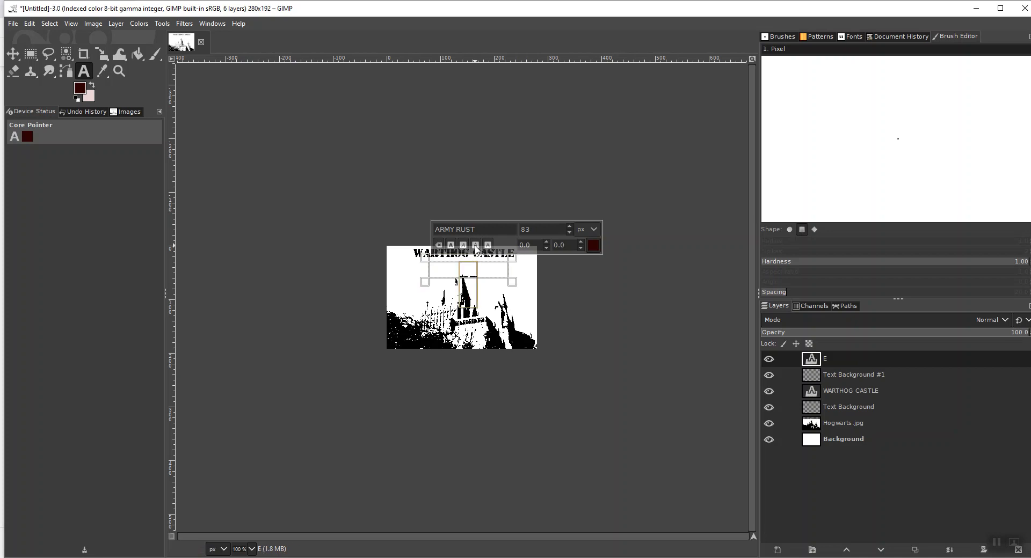
left_click_drag(540, 230, 497, 230)
type("24V")
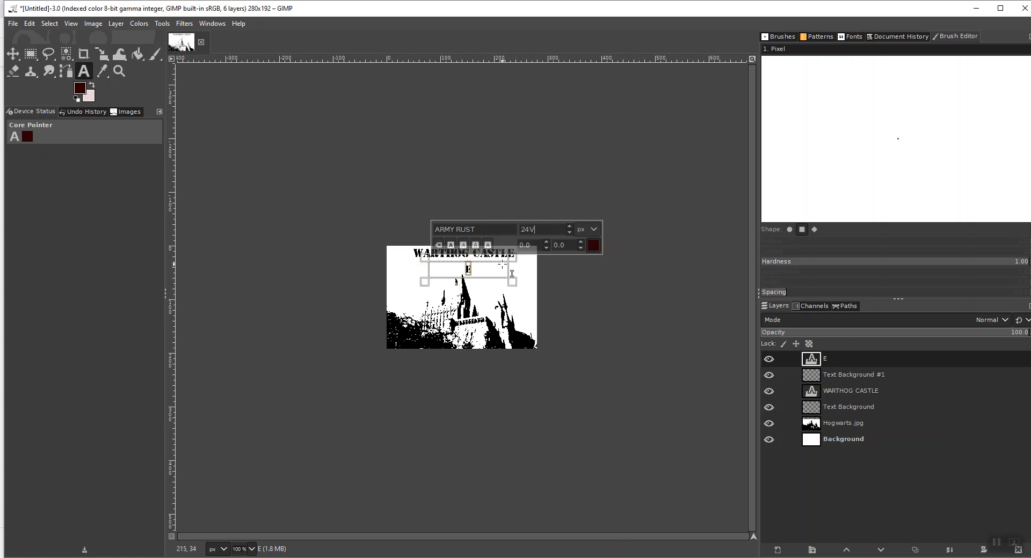
left_click(501, 276)
type("VAN")
type(" RIGHT")
key("Left")
key("Left")
key("Left")
key("Left")
type("W")
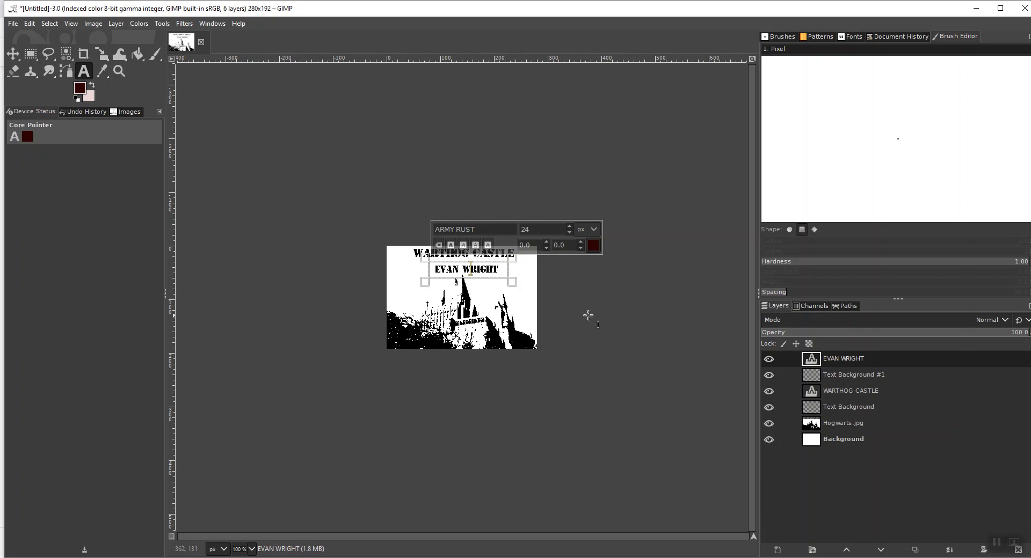
left_click(621, 302)
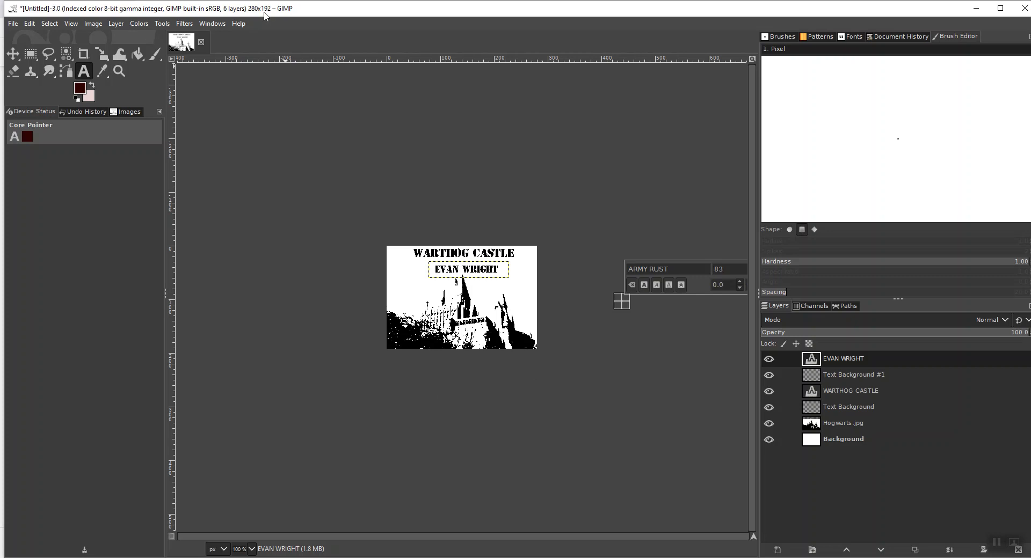
Begin saving the layered image, naming the file WarthogCastleTitle.xcf.
left_click(13, 25)
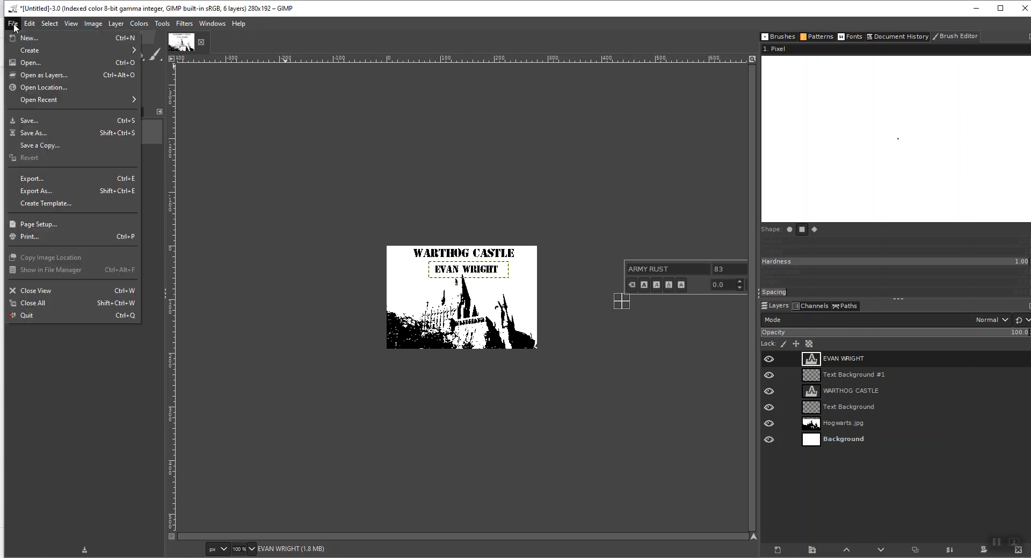
left_click(40, 122)
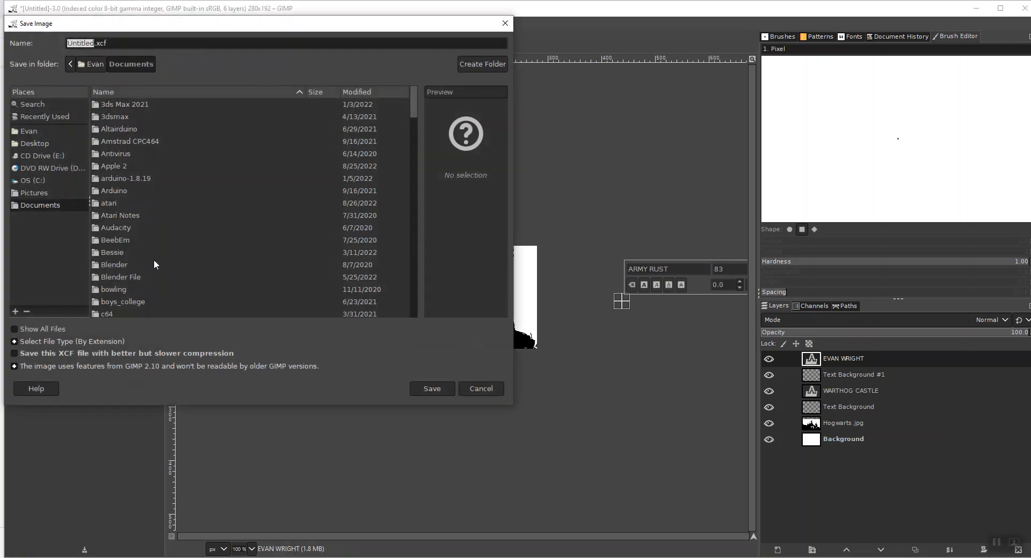
left_click(146, 47)
type("WartHog")
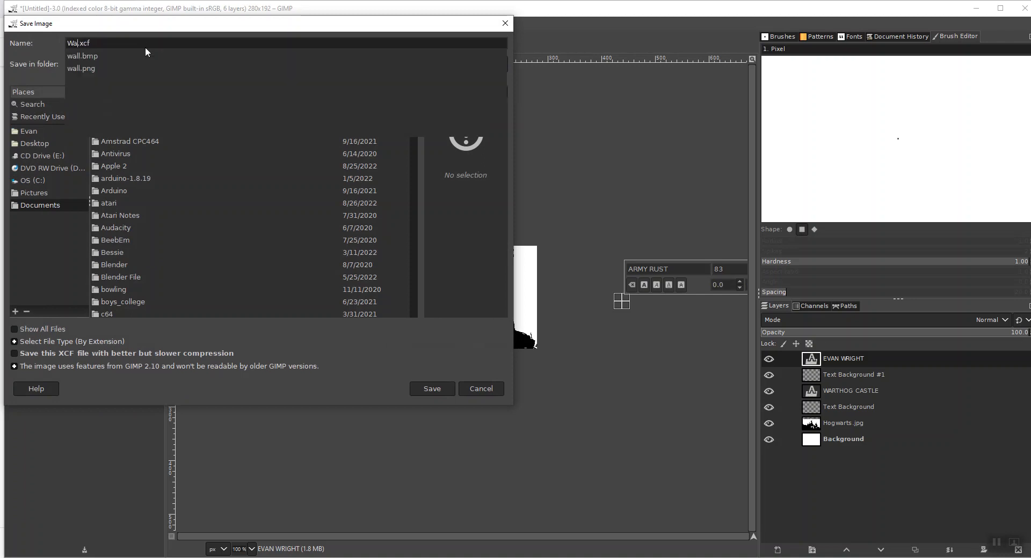
key("BackSpace")
key("BackSpace")
key("BackSpace")
type("hog")
type("CastleTiele")
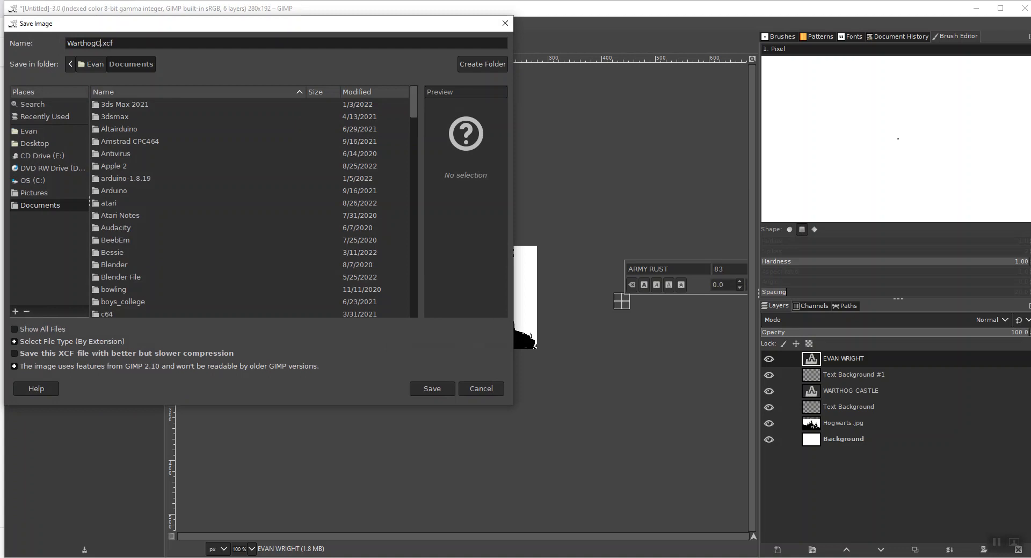
key("BackSpace")
key("BackSpace")
key("BackSpace")
type("tle")
Choose the TextAdventure folder inside Documents and save the image file there.
left_click_drag(410, 115, 425, 265)
double_click(179, 291)
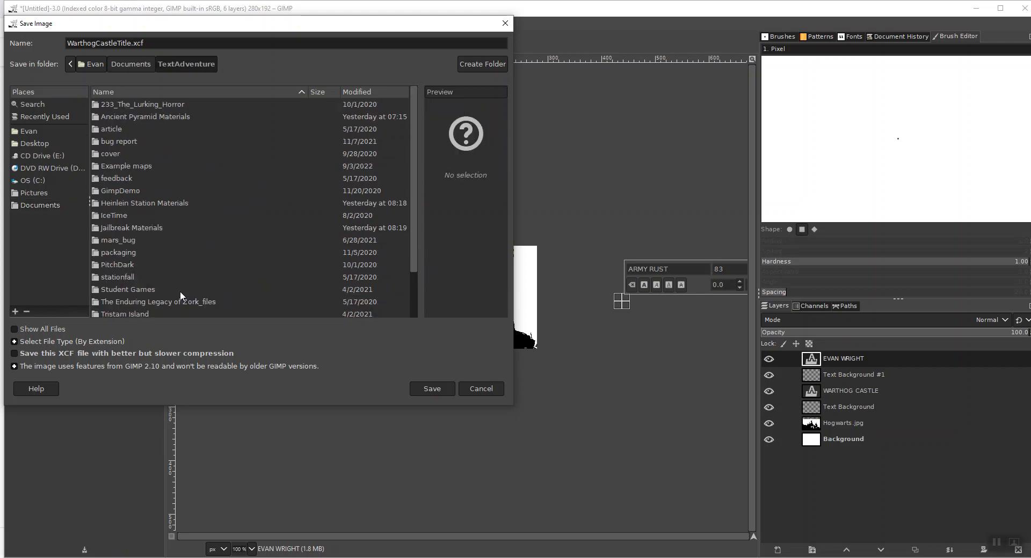
left_click(432, 388)
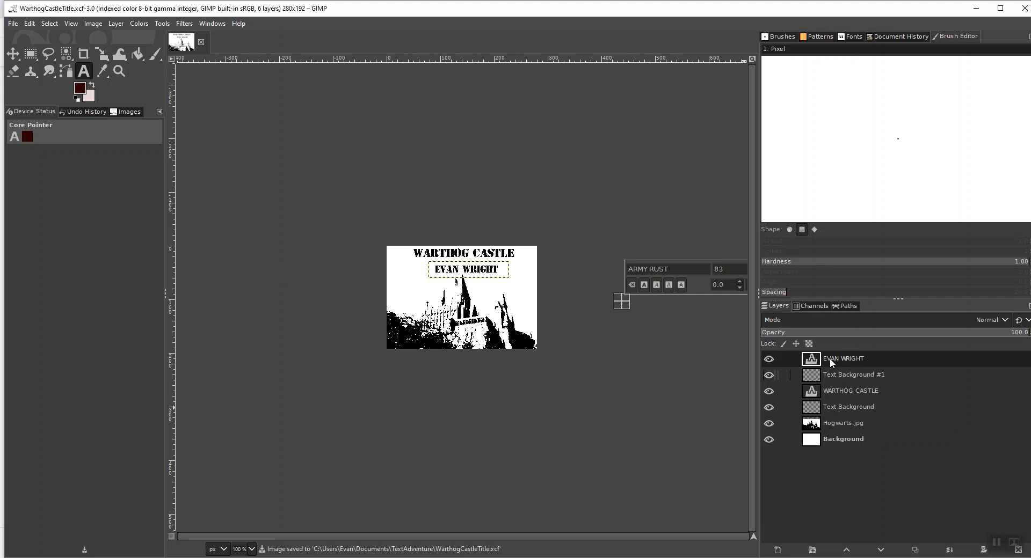
Export the image as WarthogCastleTitle.bmp to the TextAdventure folder.
left_click(13, 24)
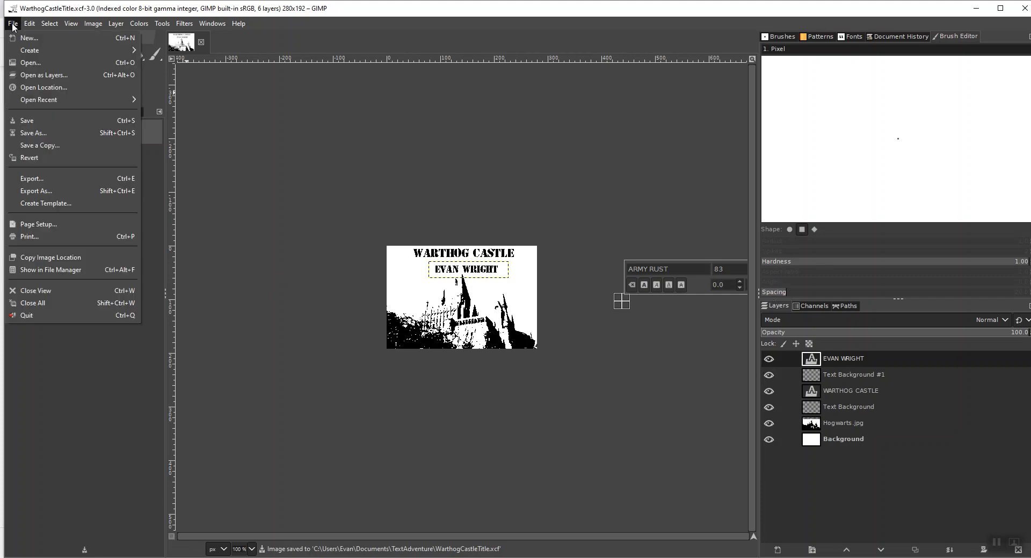
left_click(59, 190)
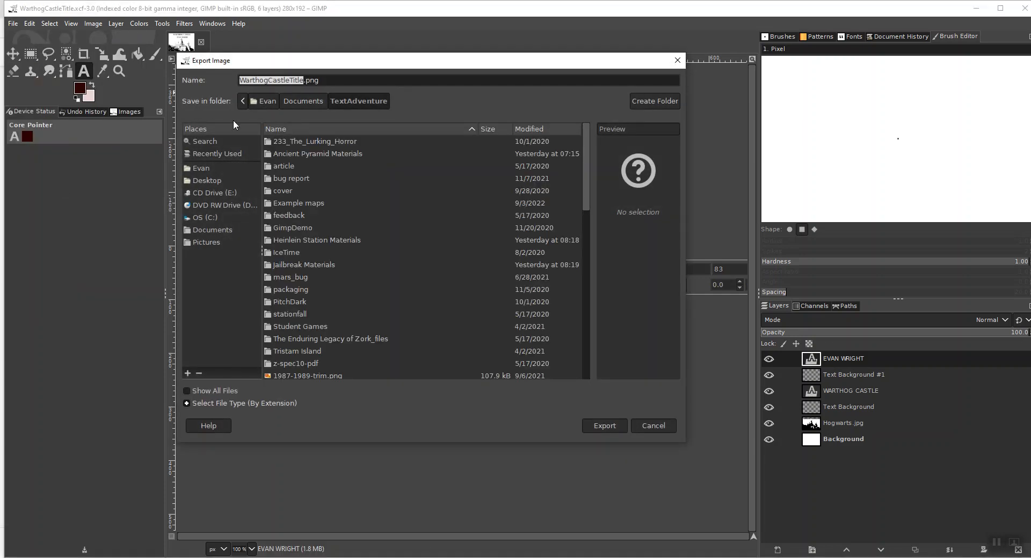
left_click(341, 79)
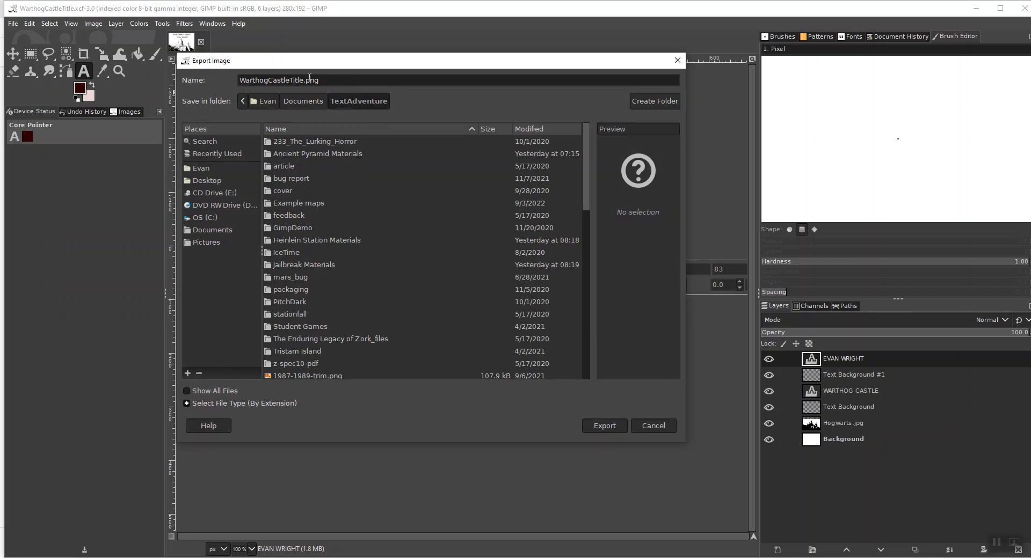
type("bm")
left_click(609, 427)
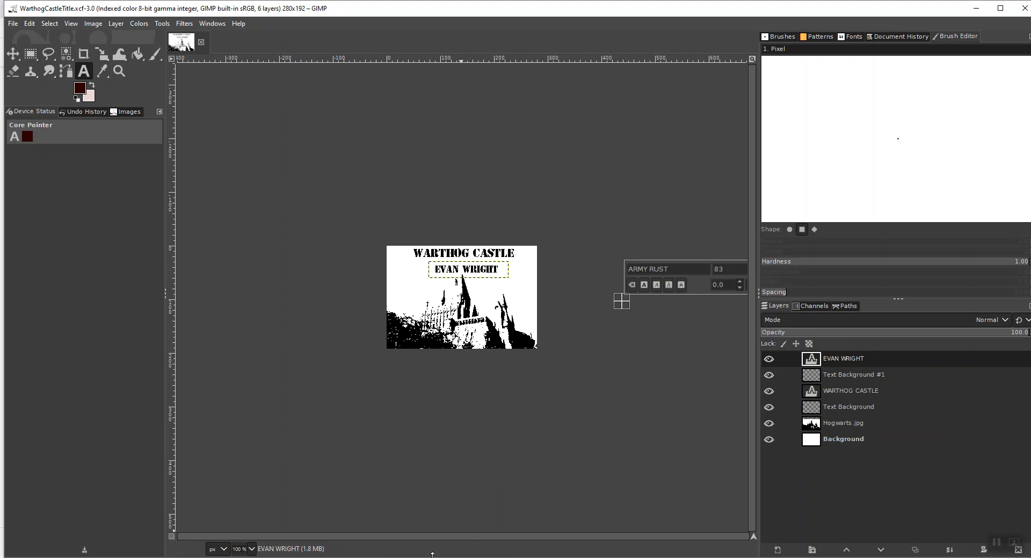
Switch to Lantern, set WarthogCastleTitle.bmp as the Apple // loading screen, and dismiss its title preview.
mouse_move(434, 557)
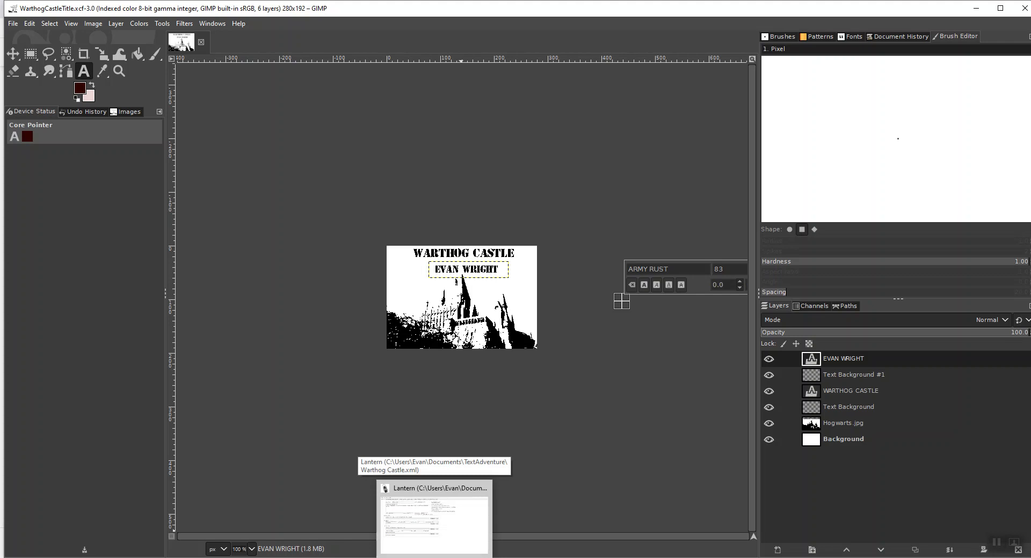
left_click(433, 518)
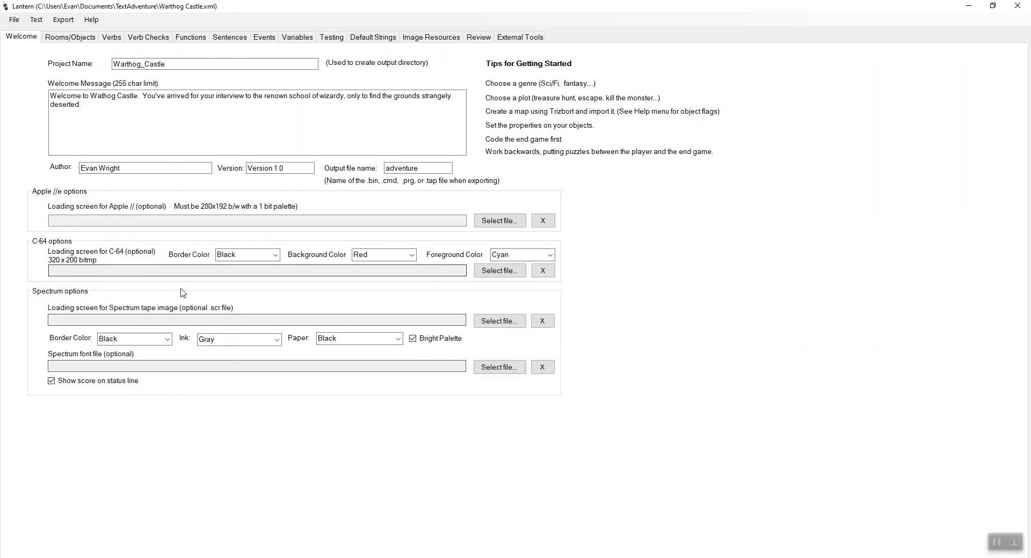
double_click(176, 61)
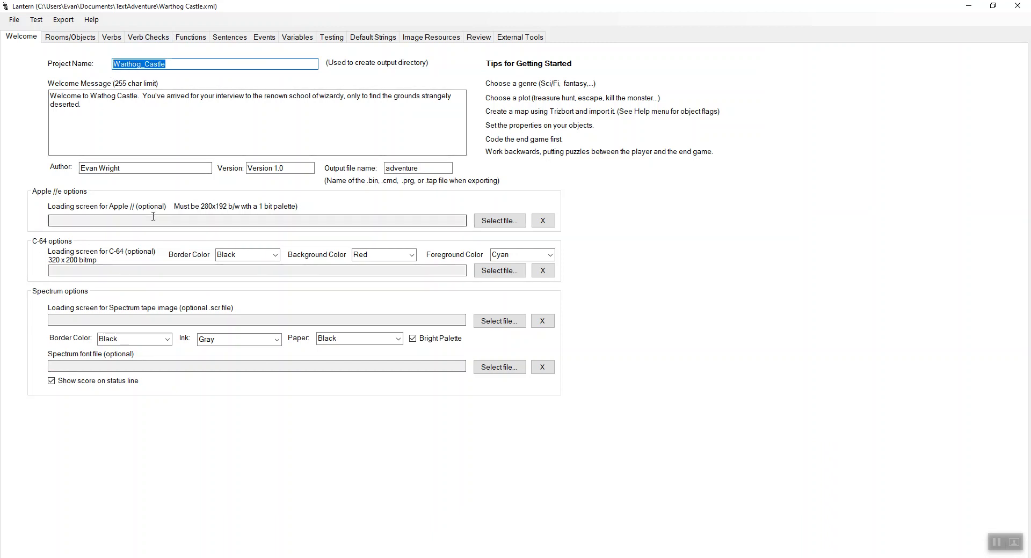
left_click(515, 222)
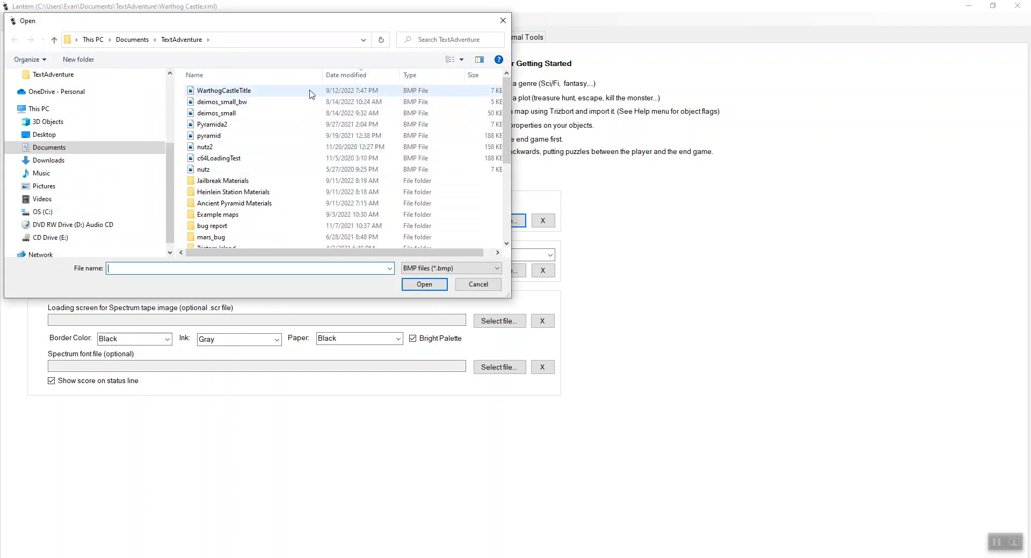
left_click(428, 92)
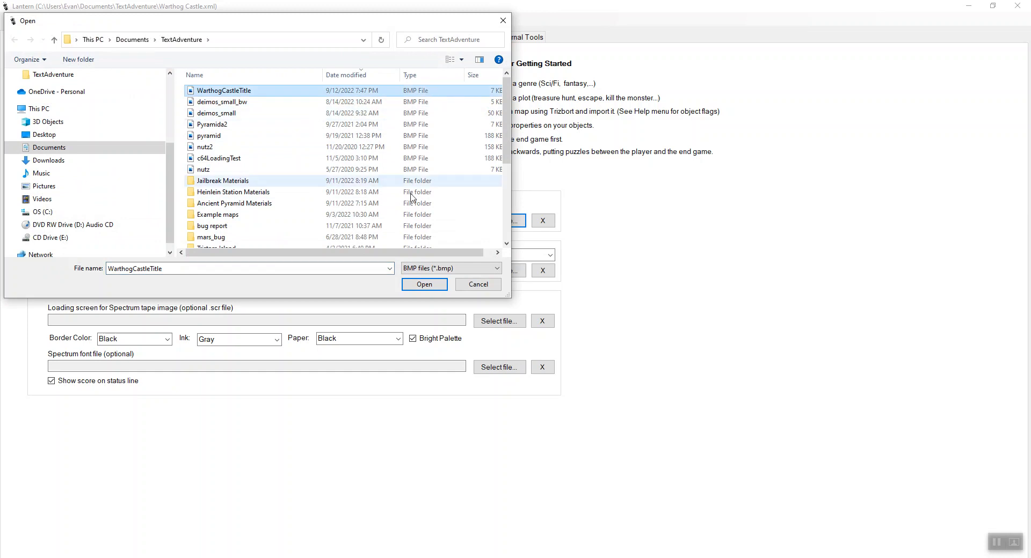
left_click(425, 285)
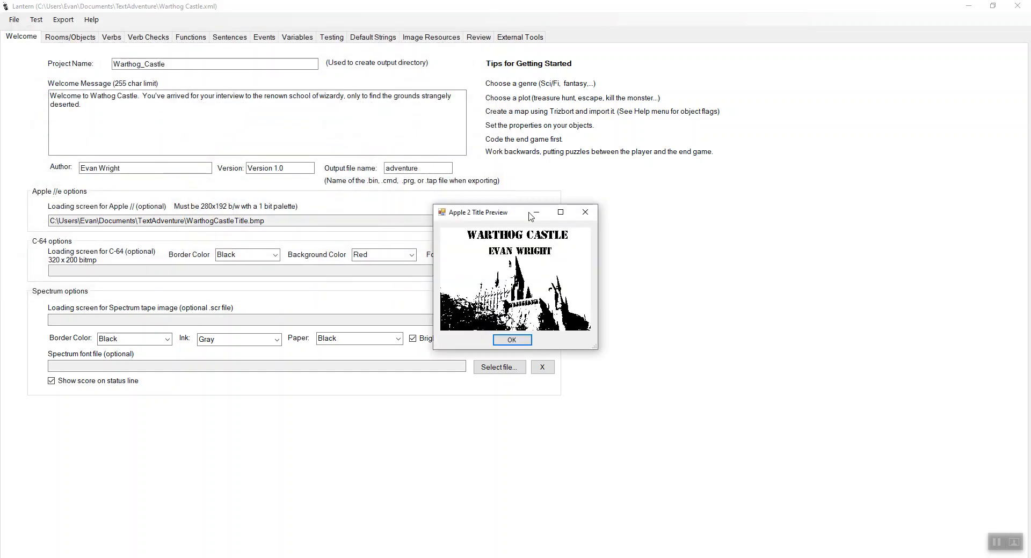
left_click_drag(525, 212, 335, 170)
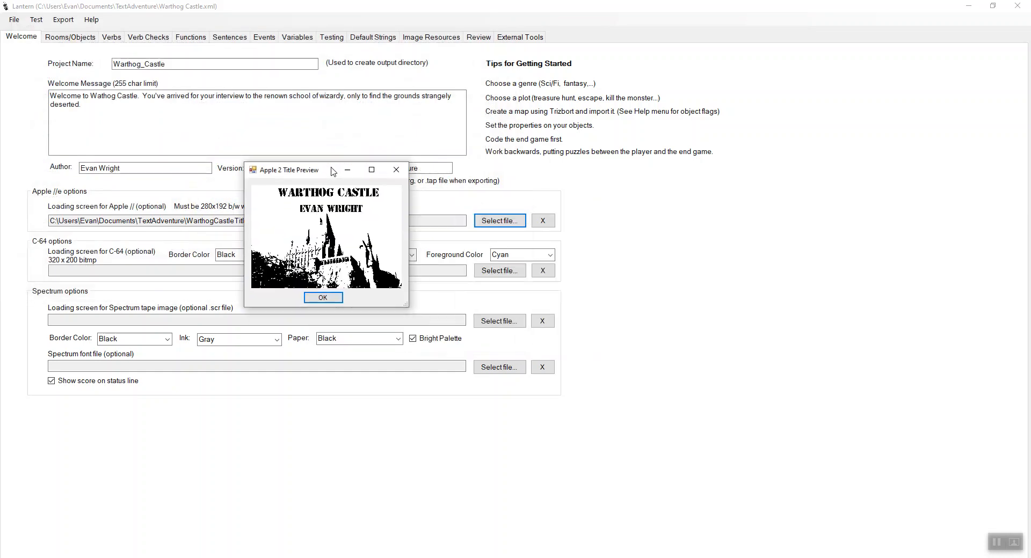
left_click(322, 298)
Save the Warthog Castle project and export it for the Apple //e.
left_click(14, 20)
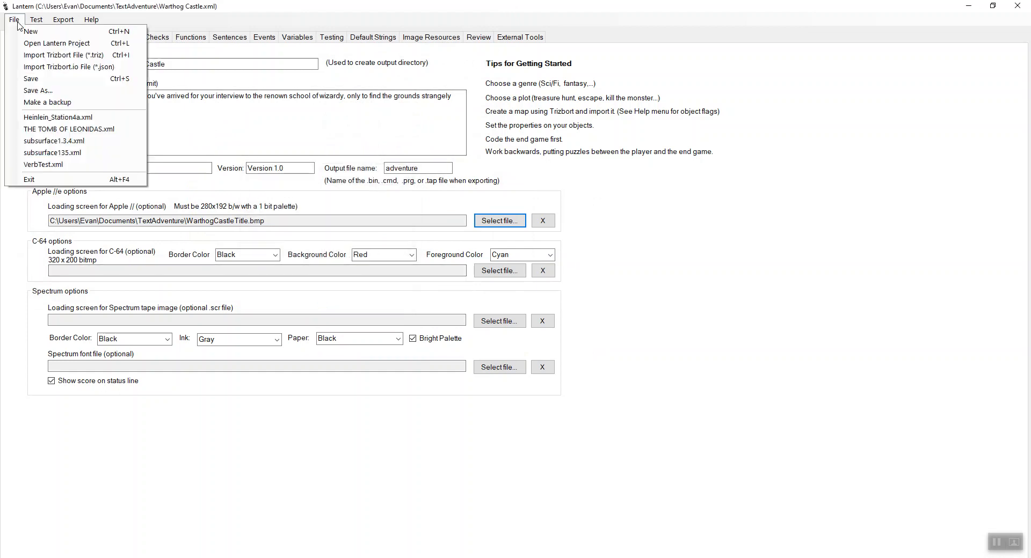
left_click(50, 80)
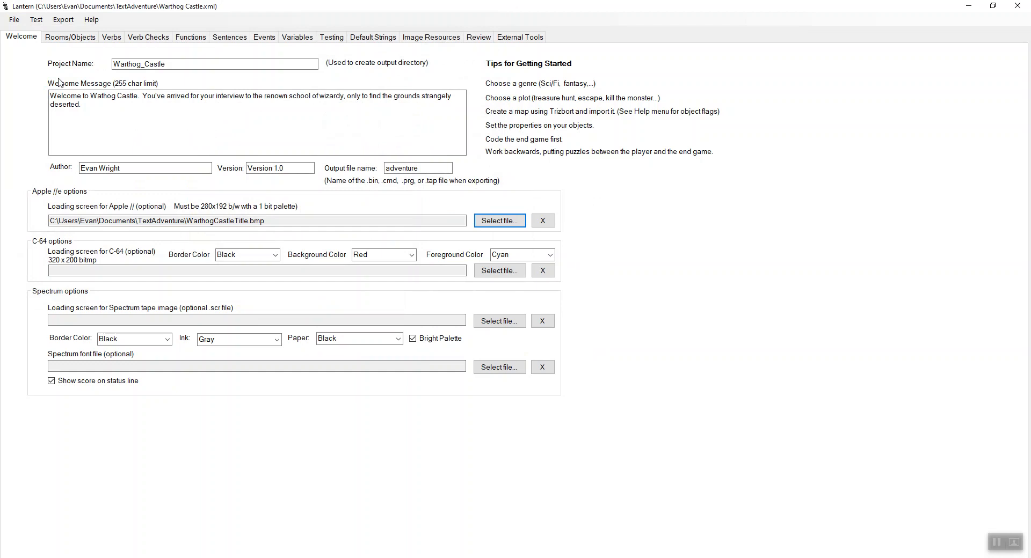
left_click(63, 19)
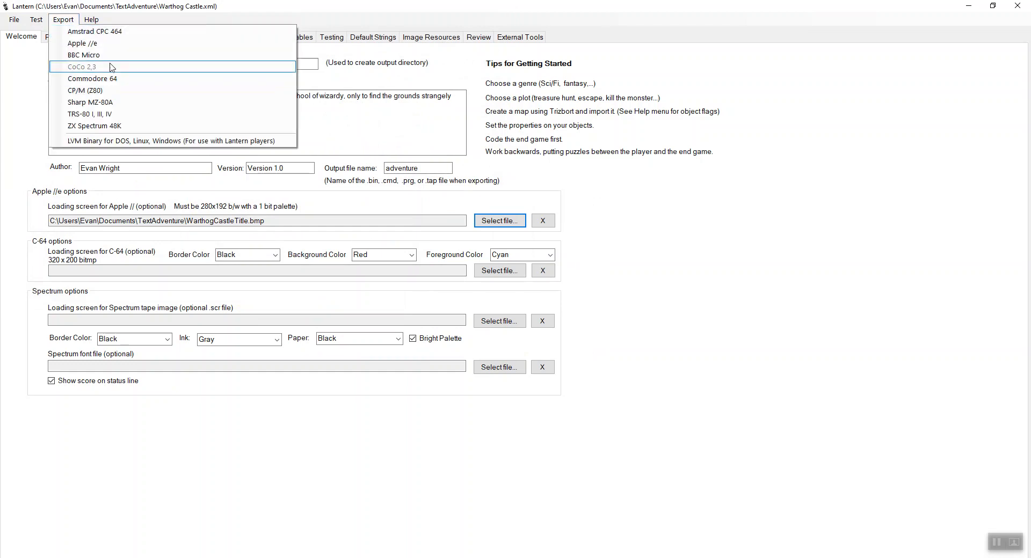
left_click(110, 48)
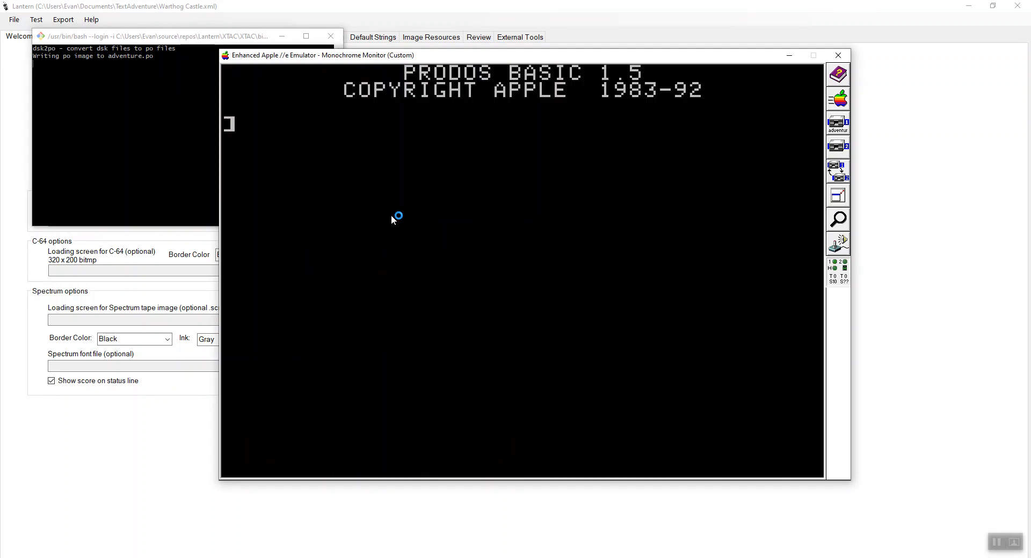
List the exported disk's files in the Apple //e emulator with the CAT command.
type("CAT")
key("Return")
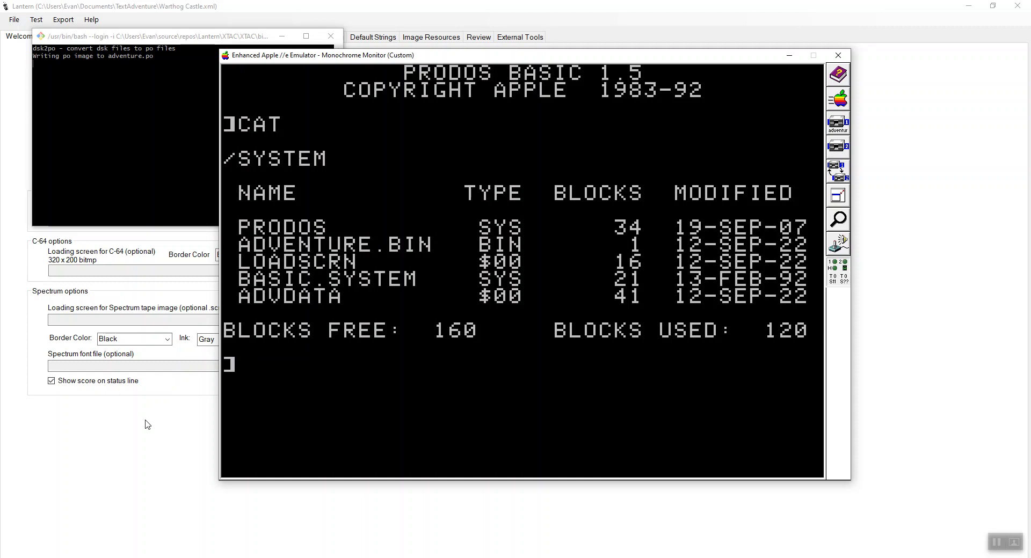
key("alt+F4")
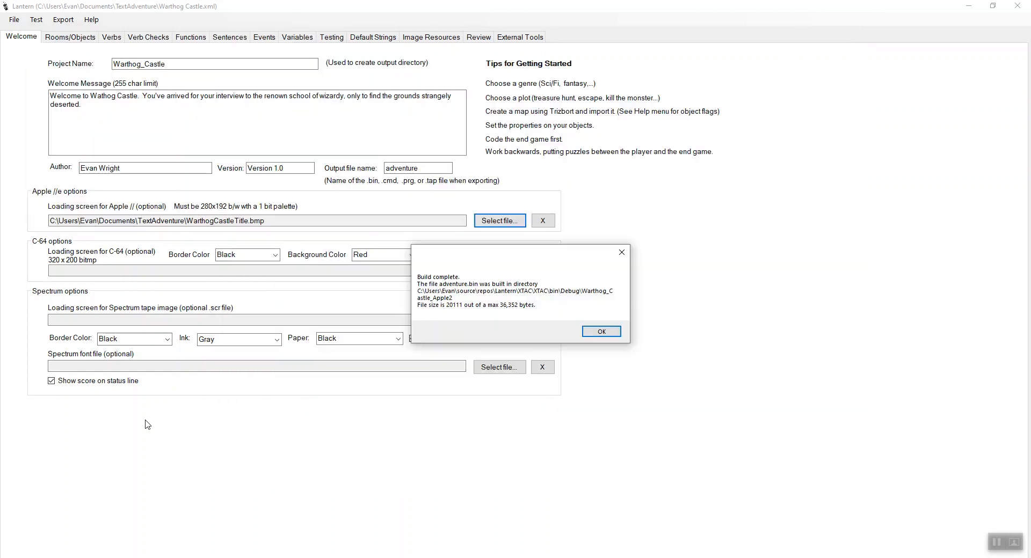
Dismiss the build message, set the project's output file name to warthog, and switch back to the Apple //e emulator.
left_click(597, 331)
double_click(440, 167)
type("warthog")
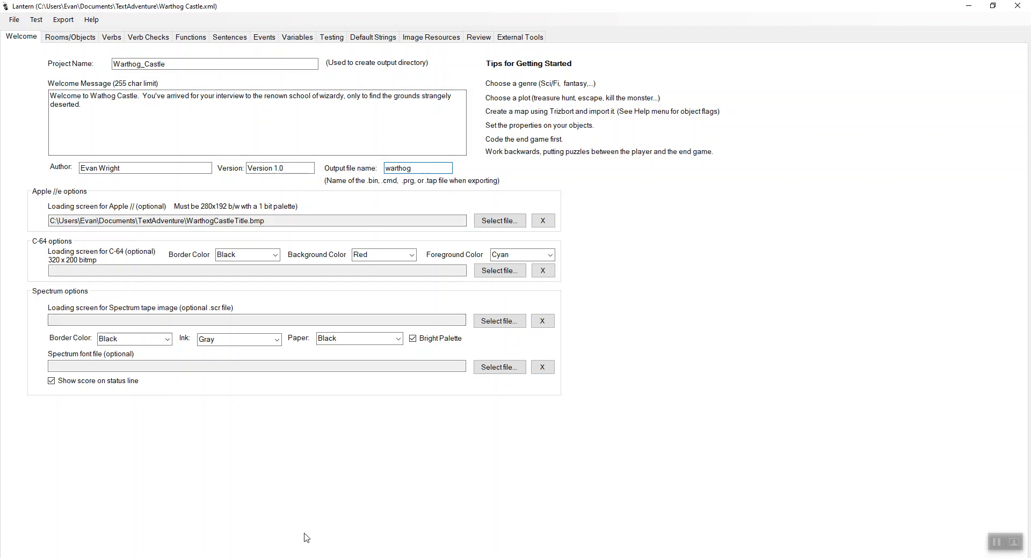
key("alt+Tab")
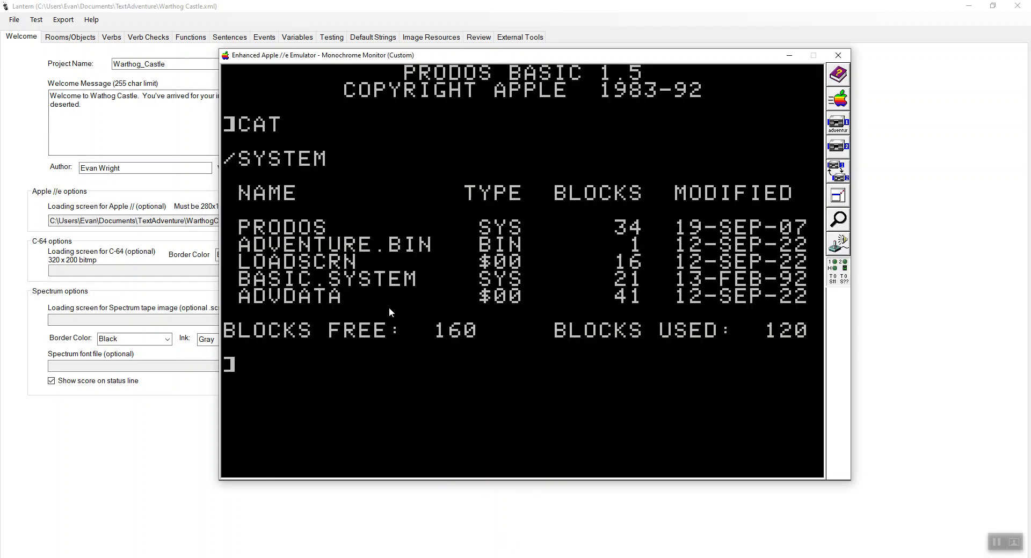
Try to launch the game from the BASIC prompt with BRUN "ADVENTURE.BIN", putting the file name in quotation marks.
type("BRIN")
key("BackSpace")
key("BackSpace")
type("UN ")
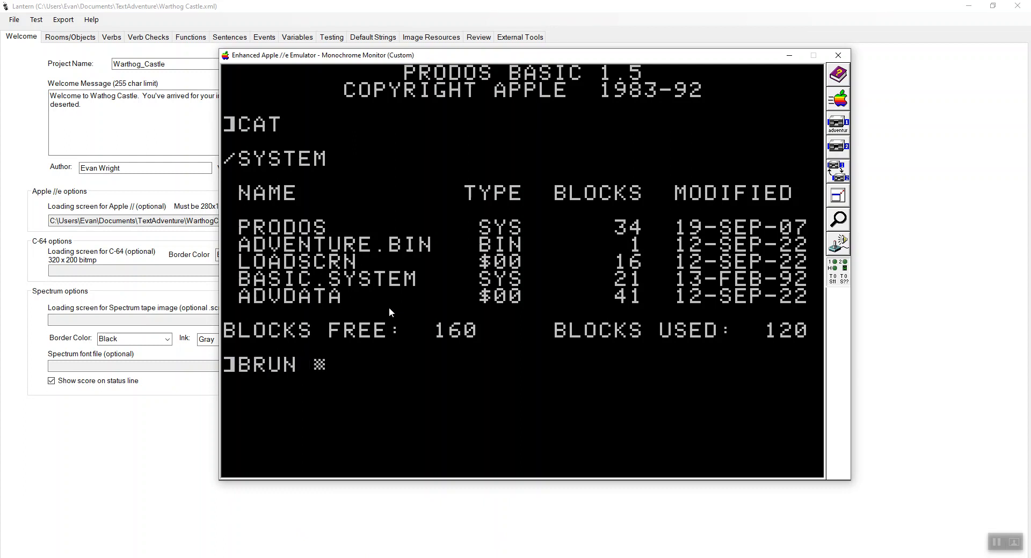
type("\"ADVENTURE.BIN\"")
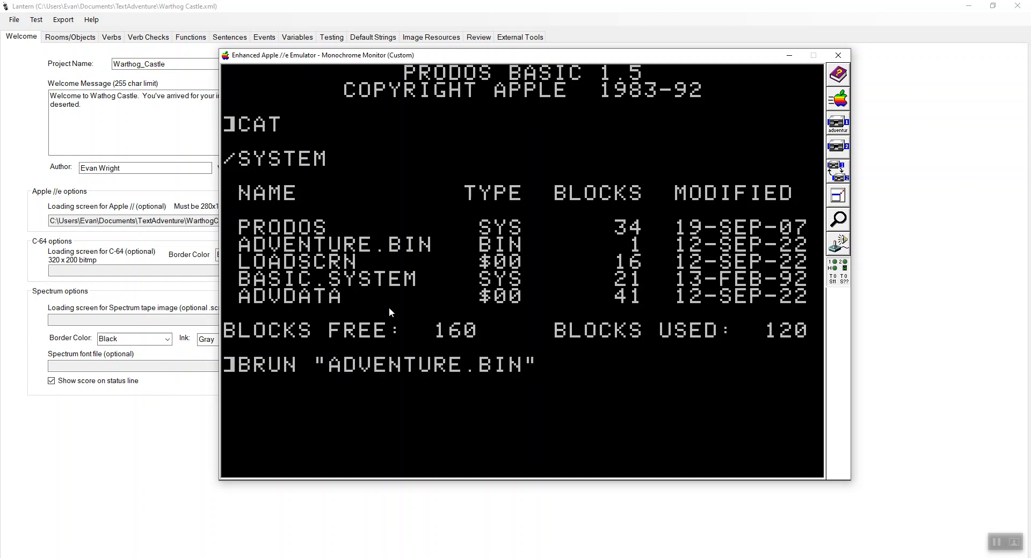
key("Return")
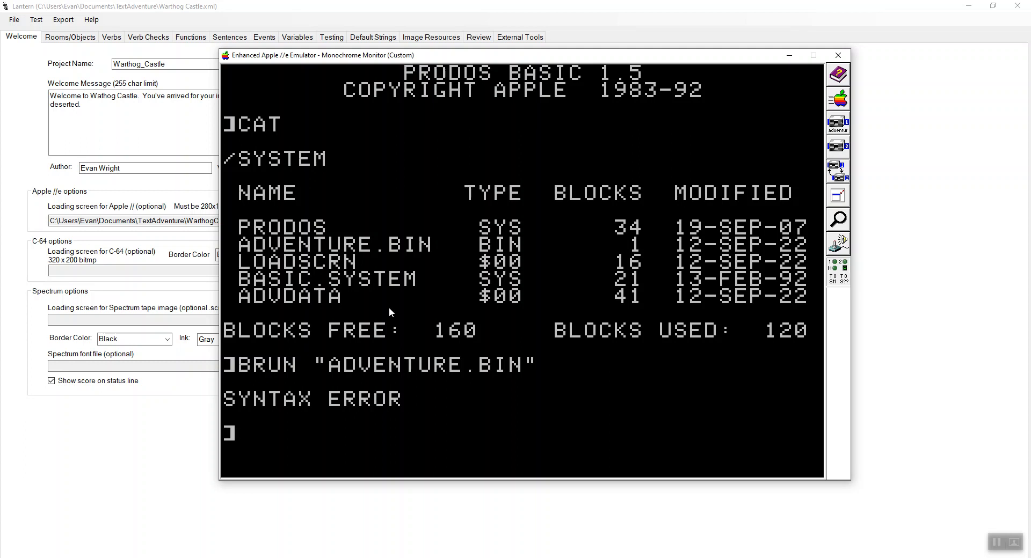
Launch the game from the BASIC prompt with BRUN ADVENTURE.BIN, leaving the file name unquoted.
type("BRUN ADV")
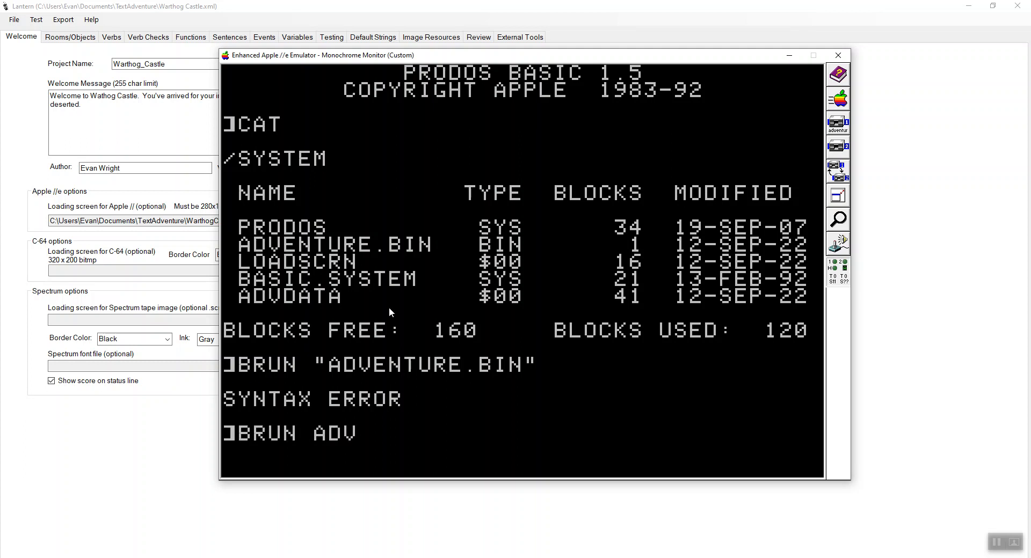
type("ENTURE.BIN")
key("Return")
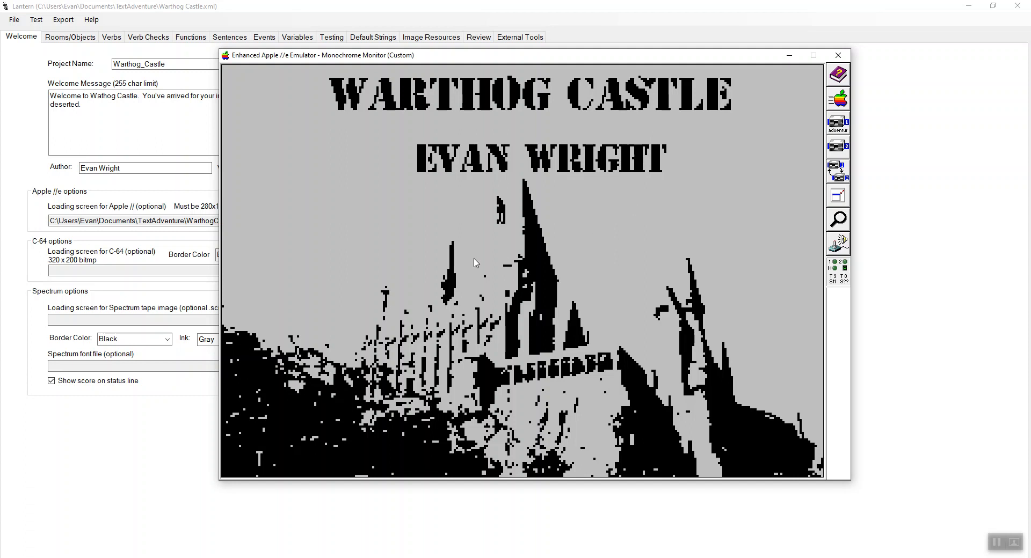
Reboot the emulated Apple //e from the game disk and list the disk's files with CAT.
left_click(845, 100)
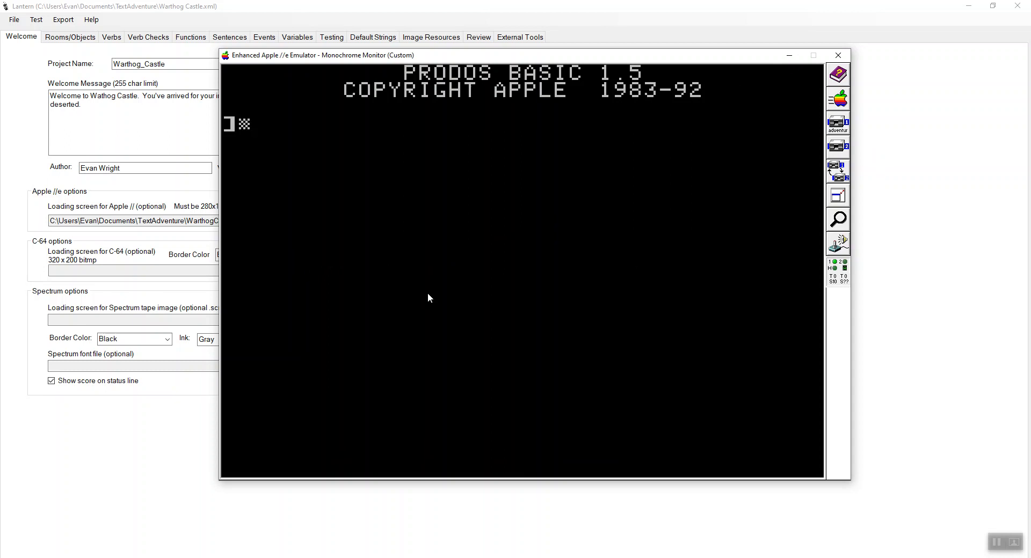
type("CAT")
key("Return")
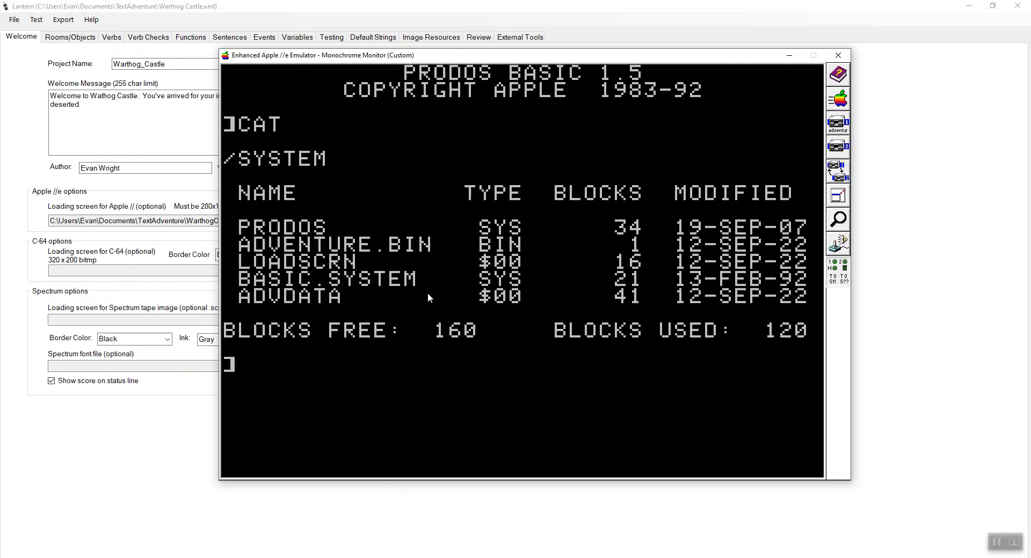
Enter the one-line BASIC program 10?CHR$(4)"BRUN ADVENTURE.BIN" at the prompt.
type("10?CHR")
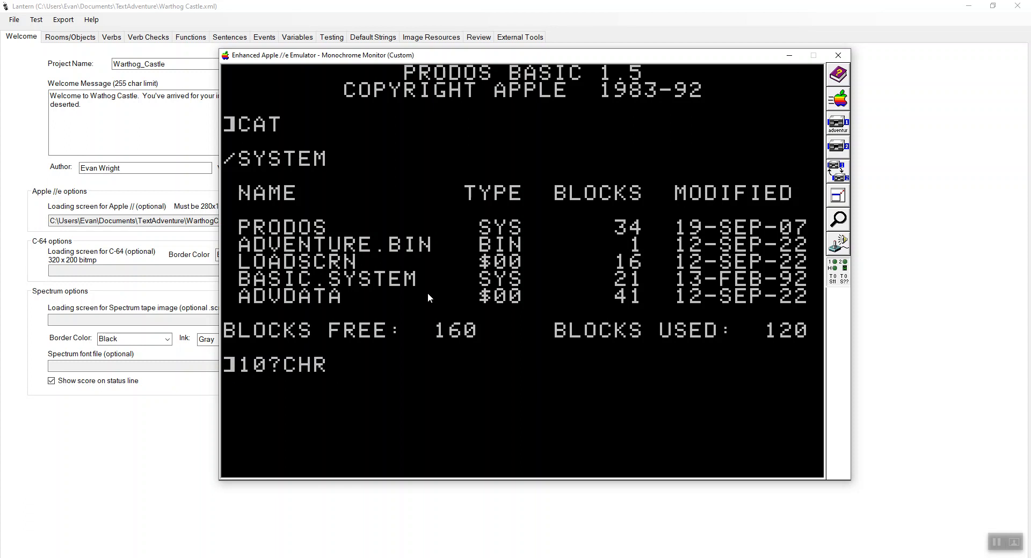
type("$(4)\"BRUN ")
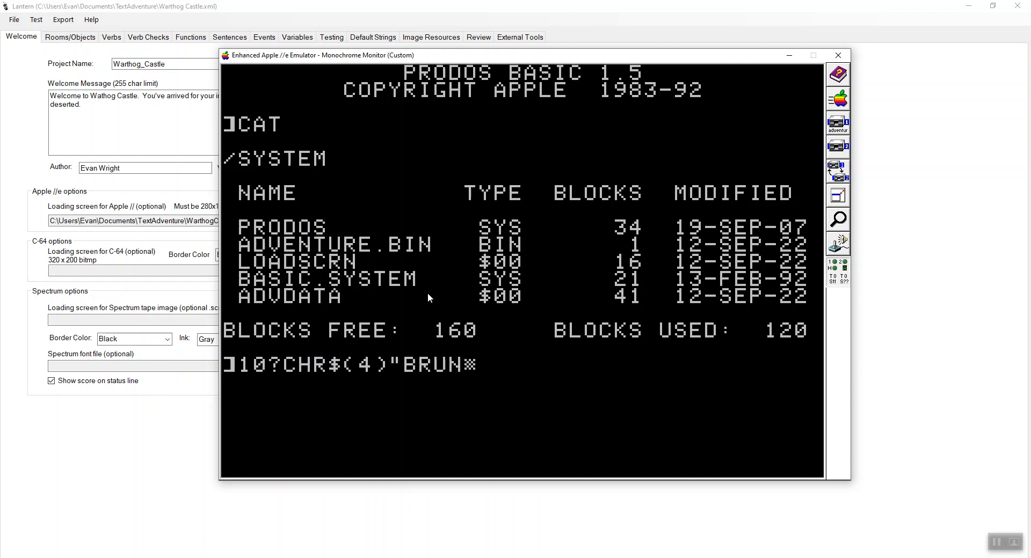
type("ADVENTURE.BIN\"")
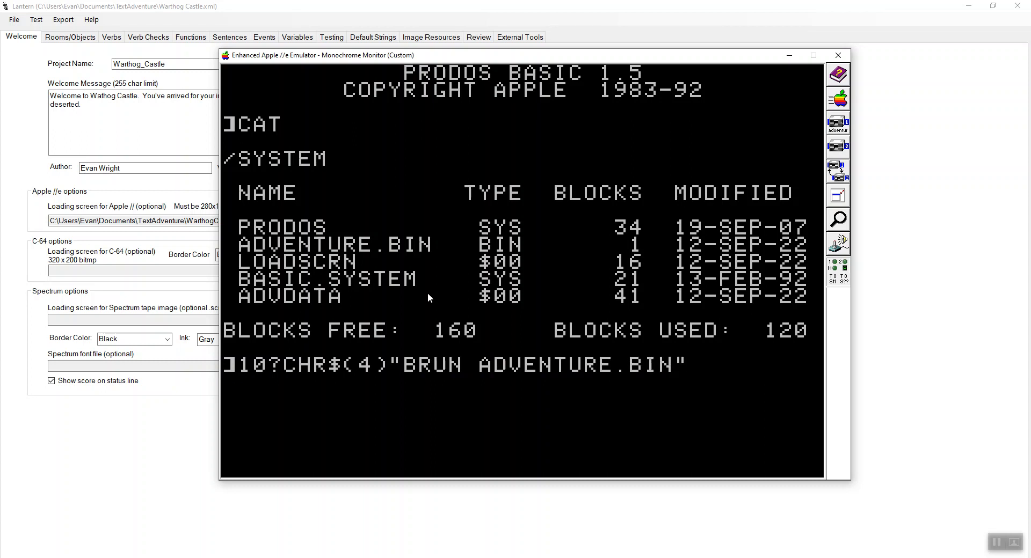
key("Return")
Save the BASIC program to the disk as STARTUP and reboot the emulator to test the automatic launch.
type("SAVE")
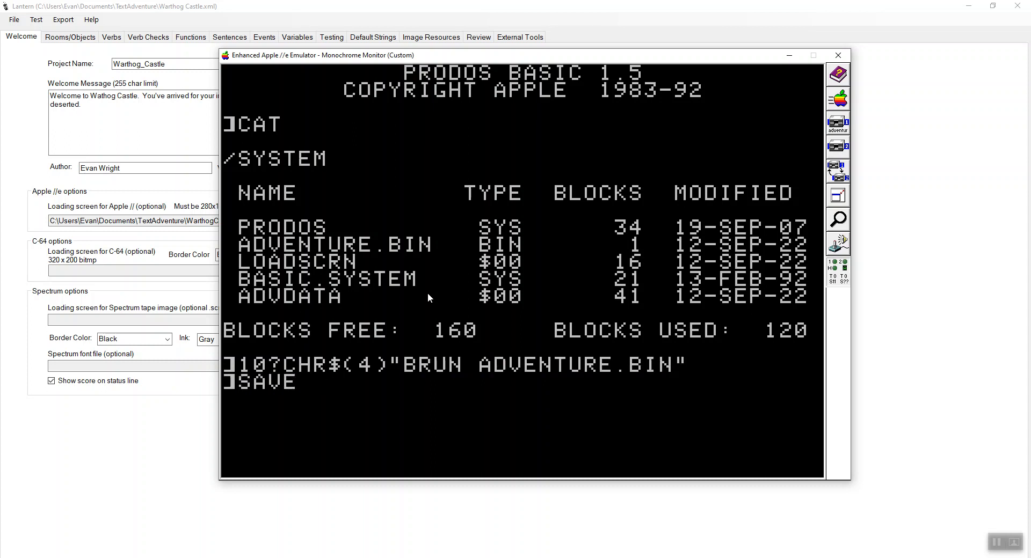
type(" TAR")
key("BackSpace")
key("BackSpace")
key("BackSpace")
type("STARTUP")
key("Return")
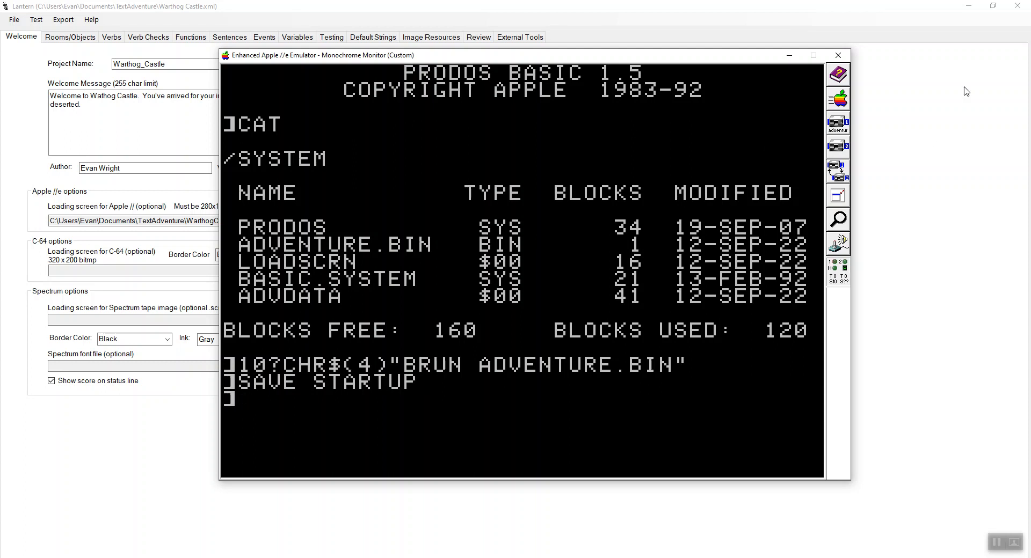
left_click(837, 106)
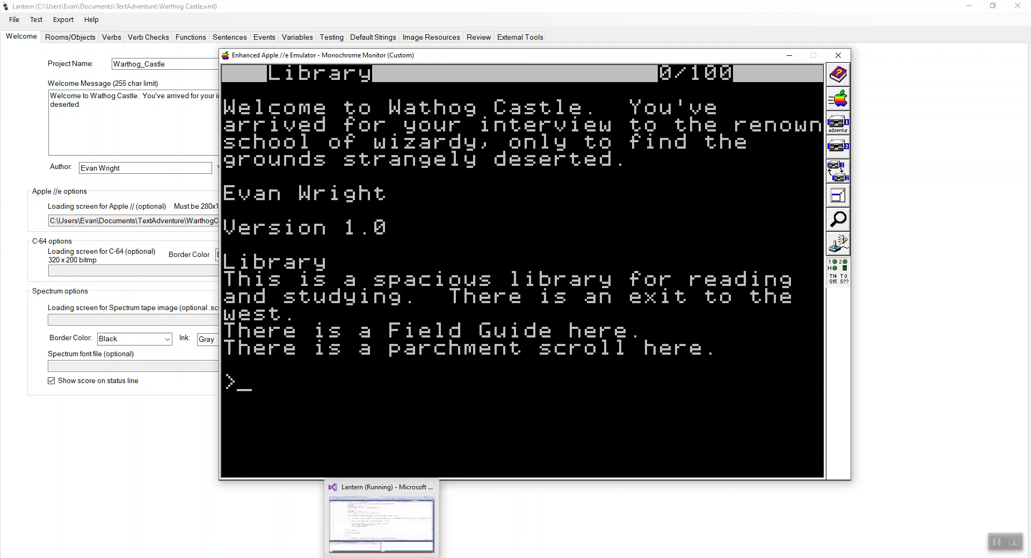
Switch to GIMP and examine the color mode options for the castle title image, leaving the mode as it is.
left_click(405, 526)
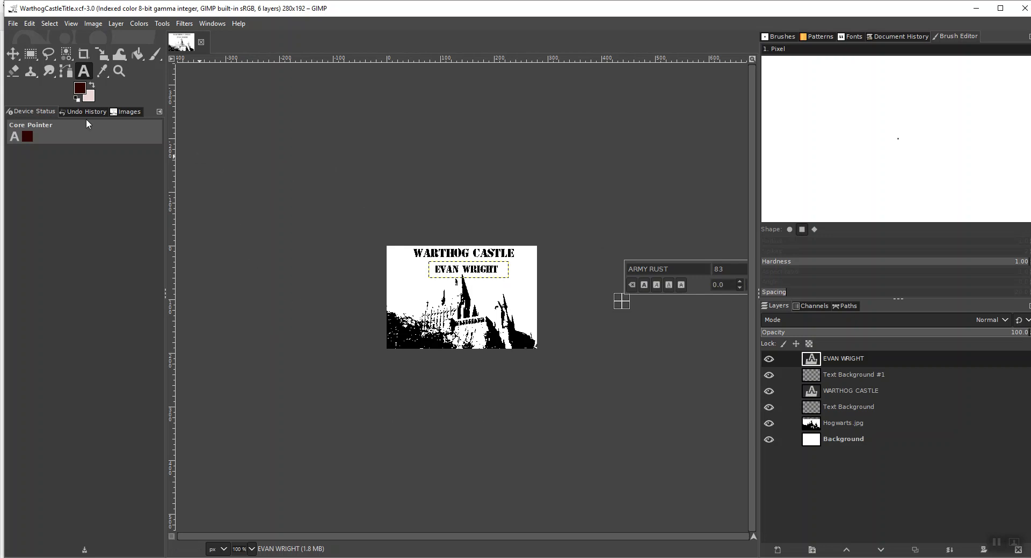
left_click(94, 24)
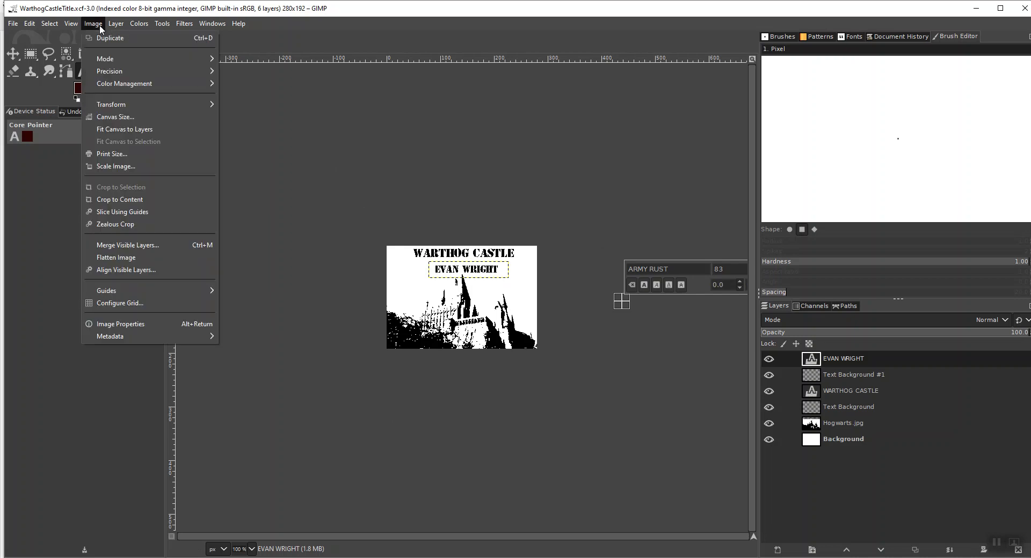
mouse_move(111, 57)
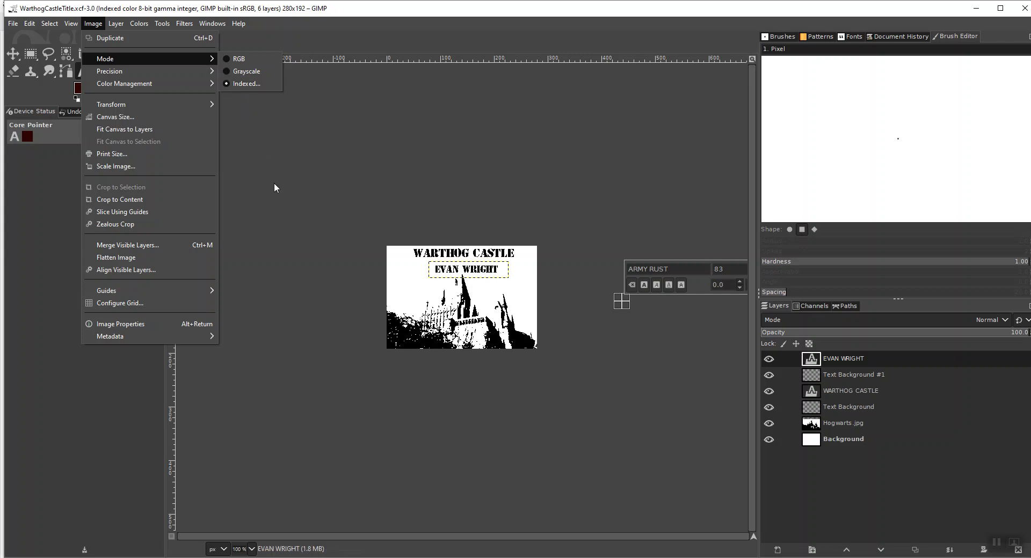
left_click(292, 227)
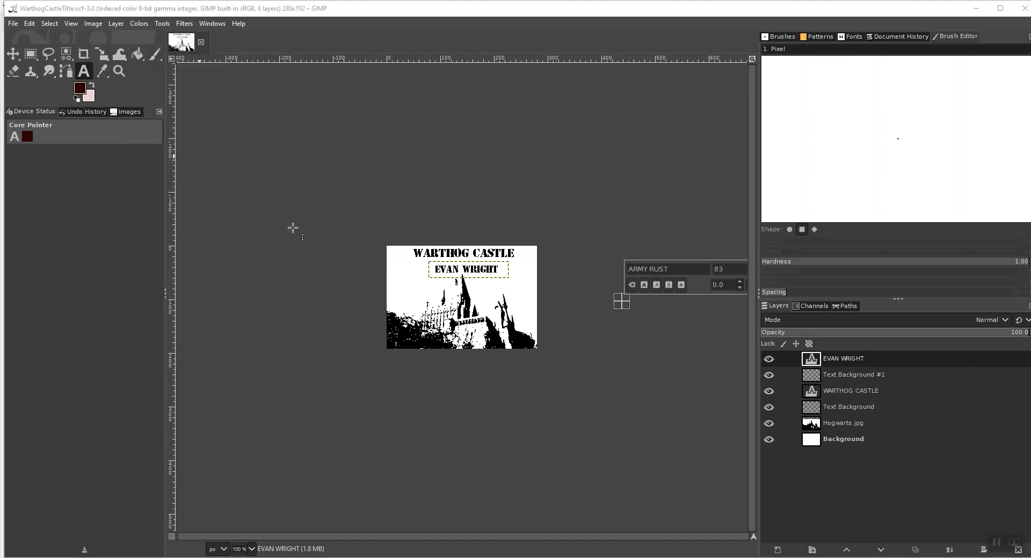